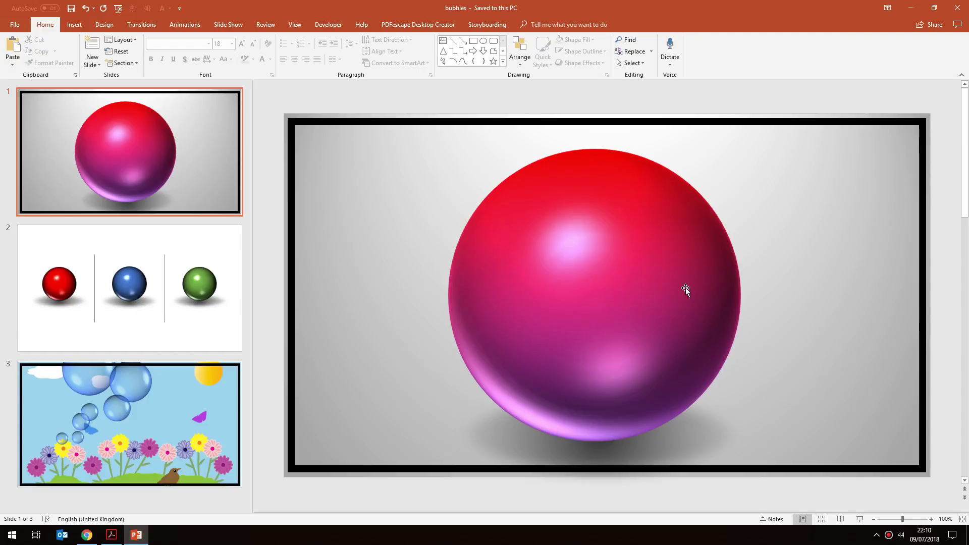
- Review slides 2 and 3, then add a blank slide 4 at the end of the deck
click(118, 291)
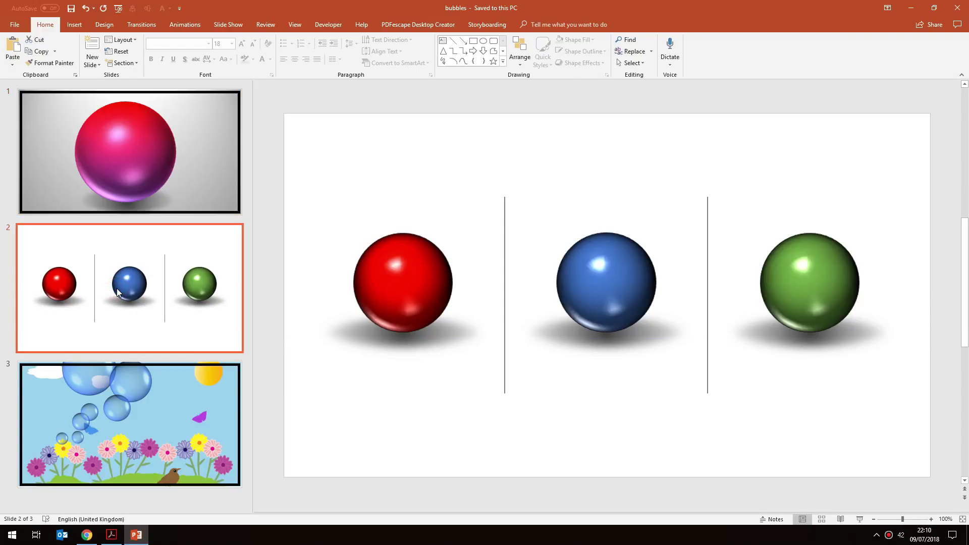
click(153, 392)
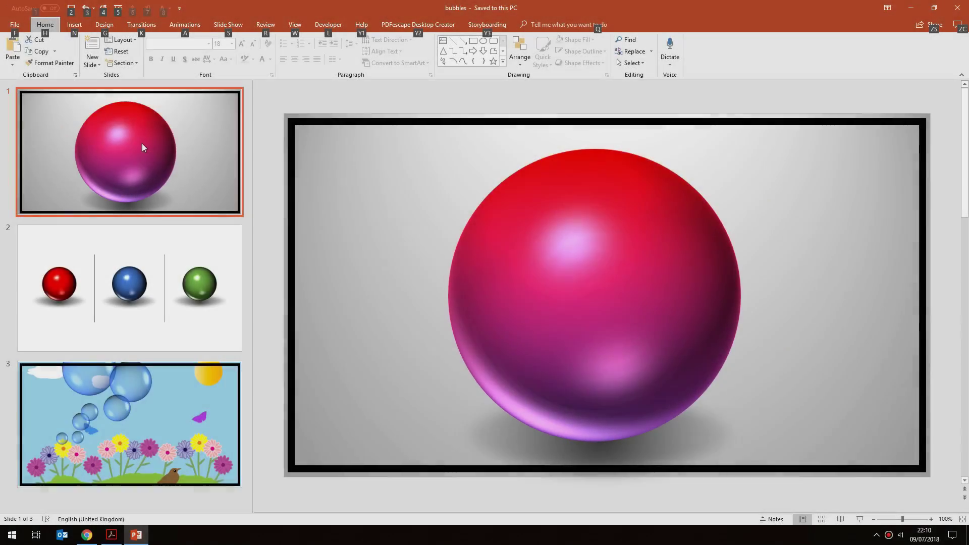
key(alt)
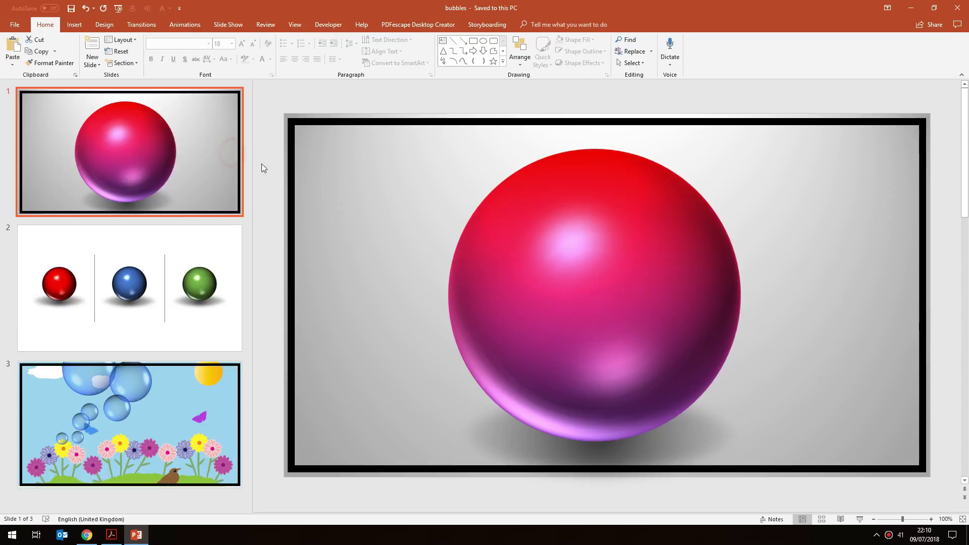
click(177, 492)
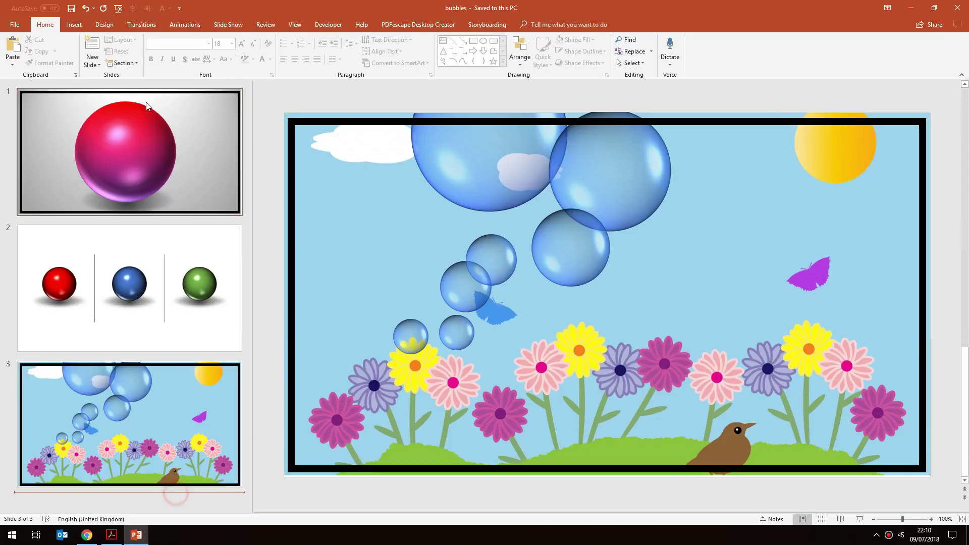
click(92, 62)
click(103, 194)
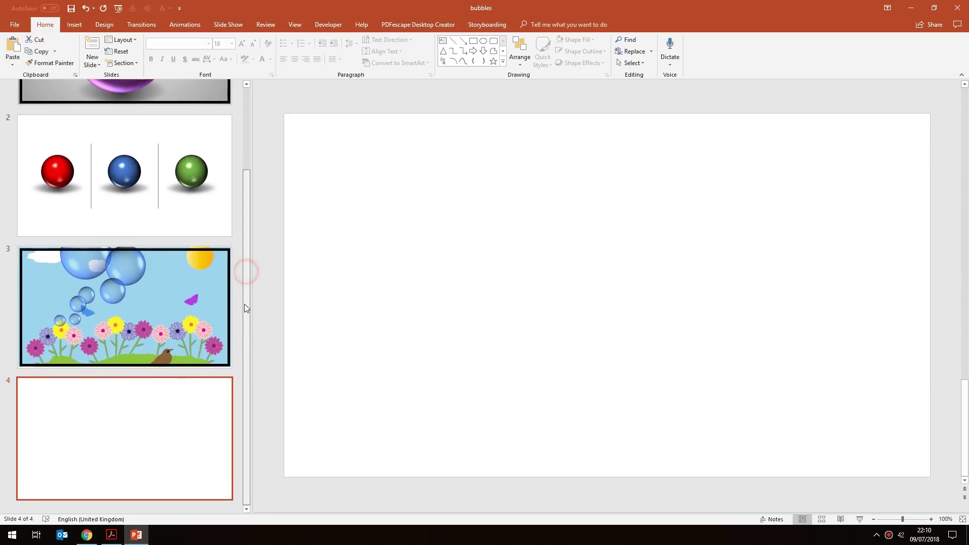
click(358, 276)
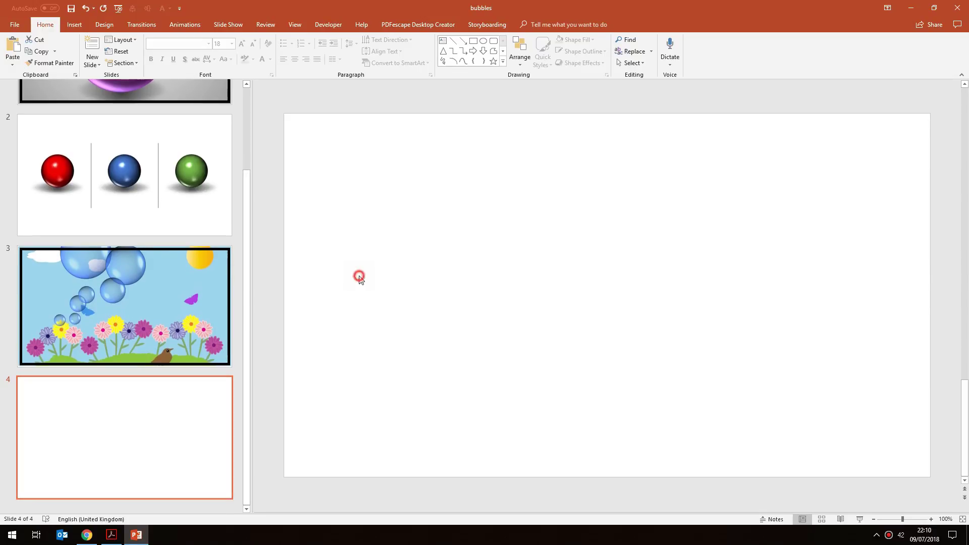
- Choose the Oval from the Insert Shapes gallery
click(75, 25)
click(172, 49)
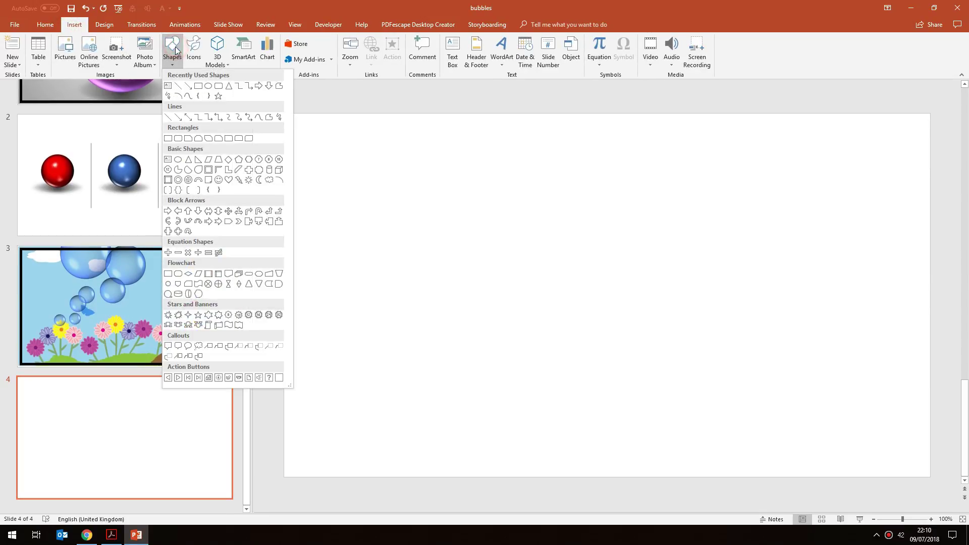
click(209, 88)
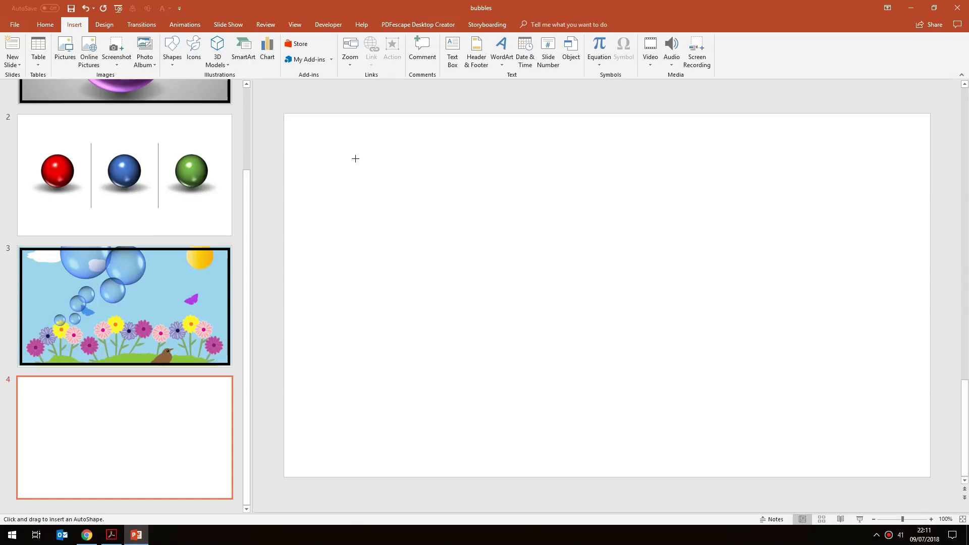
- Shift-draw a circle on slide 4, enlarge it to 17.91 cm, and centre it on the slide
drag(350, 158, 482, 224)
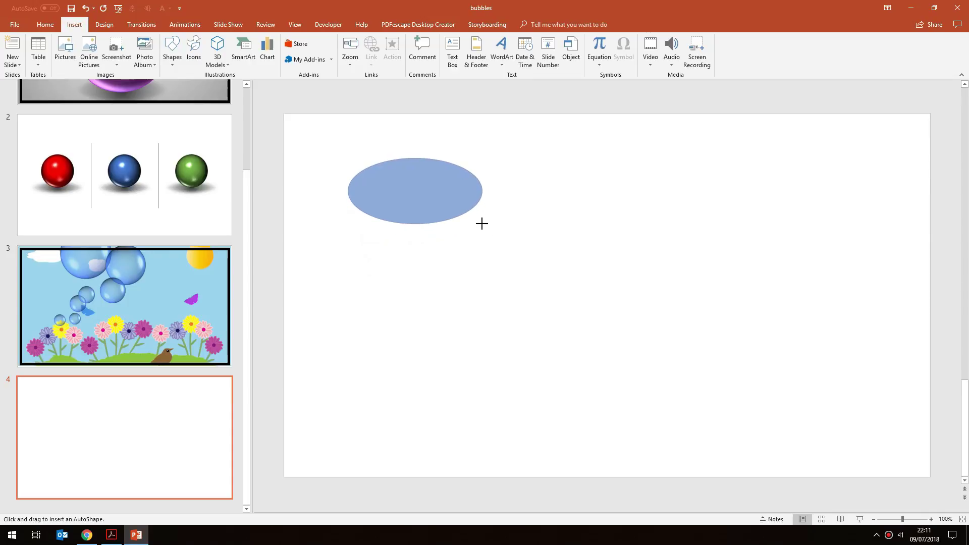
key(shift)
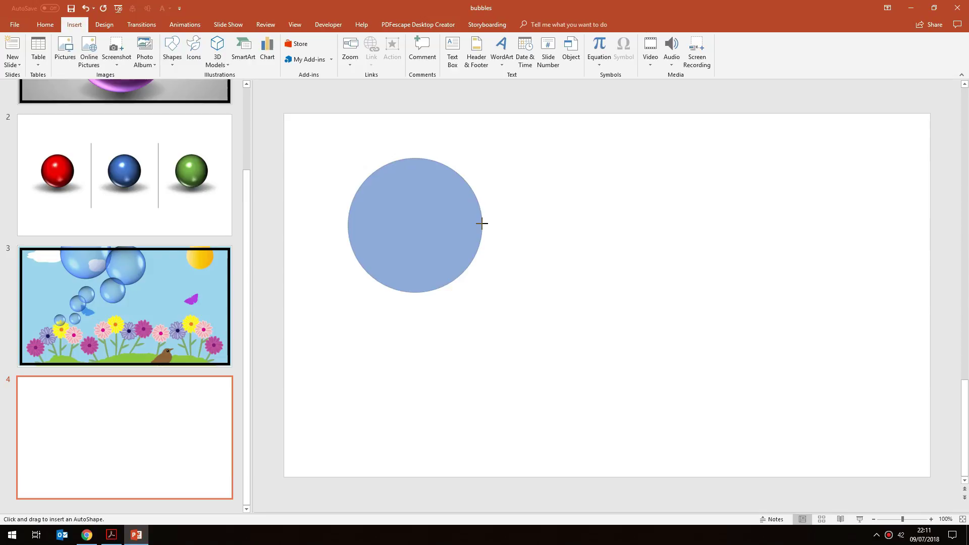
mouse_move(482, 229)
mouse_down()
mouse_move(513, 255)
mouse_move(550, 266)
mouse_move(554, 275)
mouse_move(515, 259)
mouse_move(565, 290)
mouse_move(570, 281)
mouse_up()
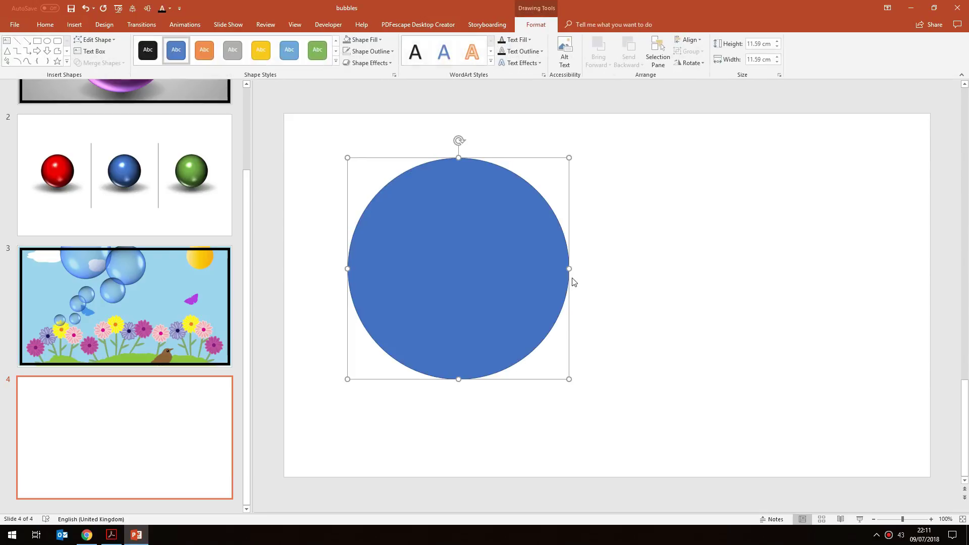
drag(444, 277, 444, 248)
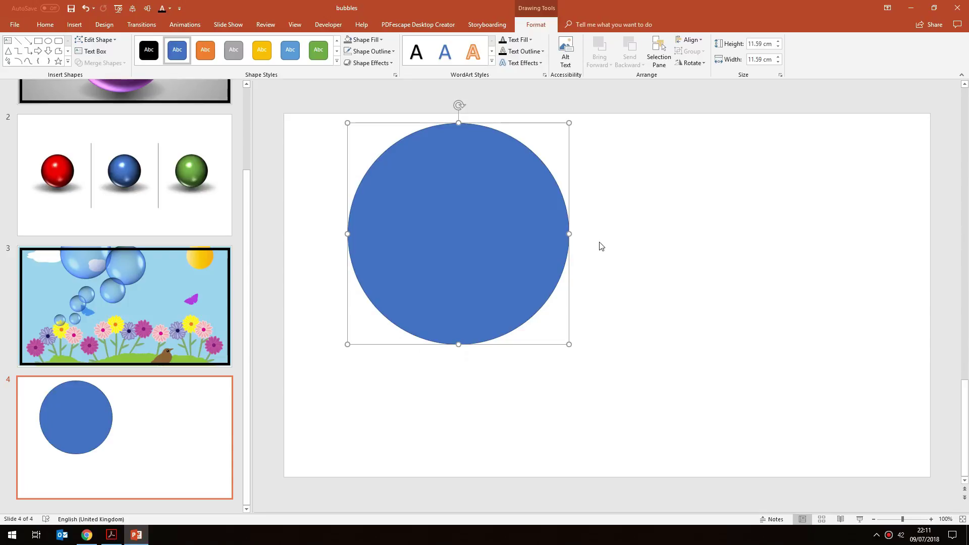
mouse_move(568, 345)
mouse_down()
mouse_move(629, 439)
mouse_move(667, 463)
mouse_up()
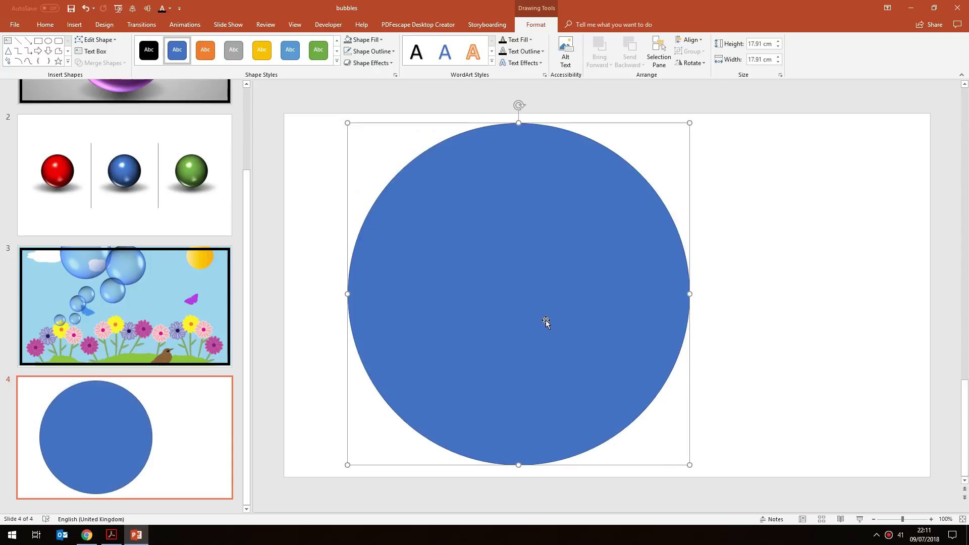
drag(552, 324, 602, 318)
- Fill the circle with standard blue, remove its outline, and open its Format Shape settings
click(367, 40)
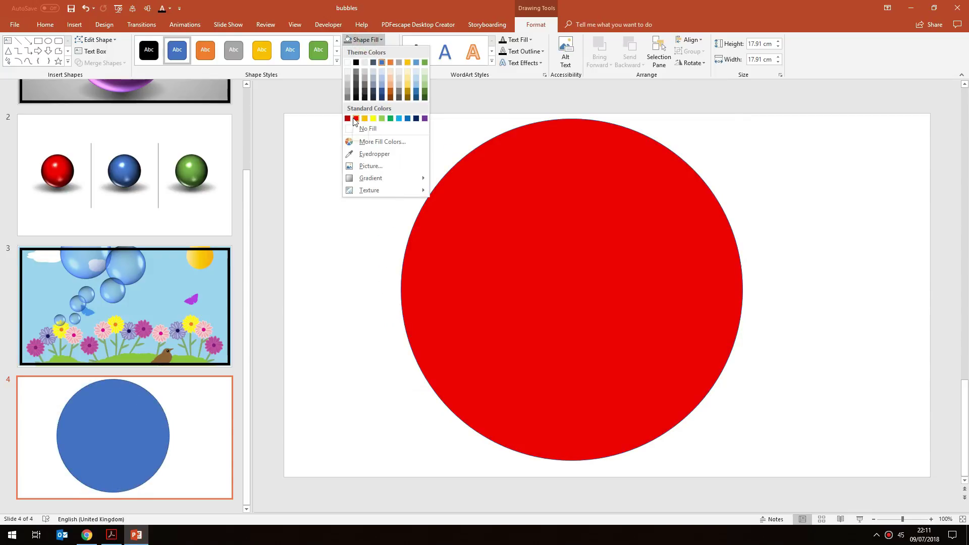
click(407, 118)
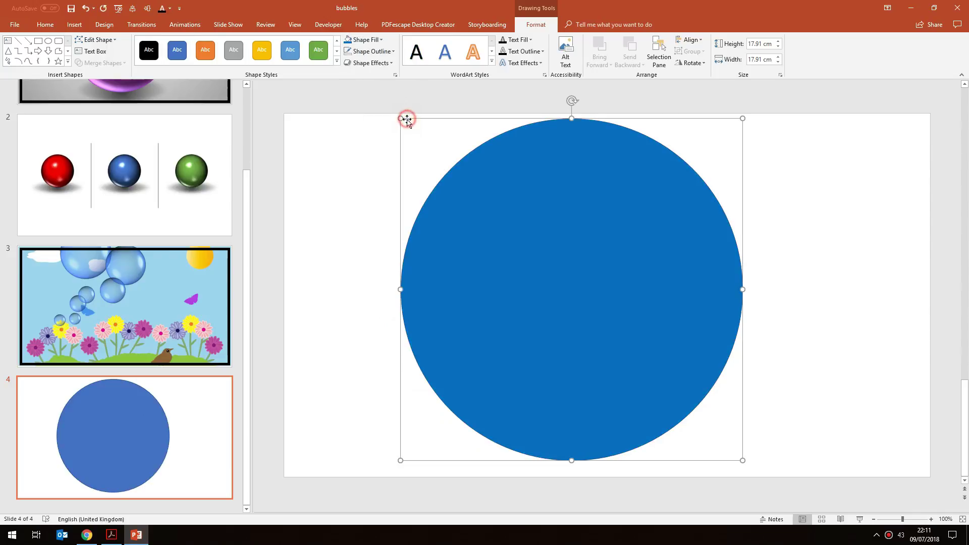
click(370, 51)
click(362, 138)
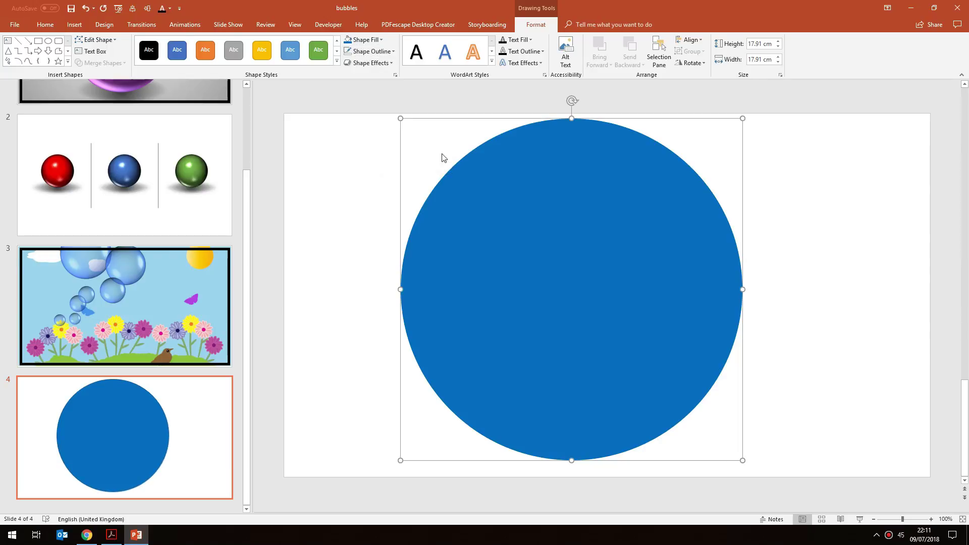
drag(493, 199, 491, 205)
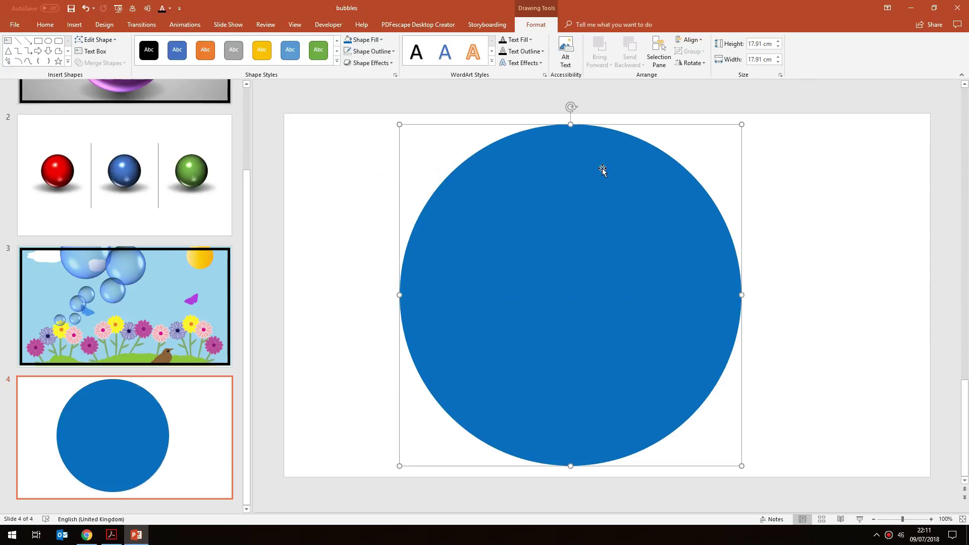
right_click(597, 215)
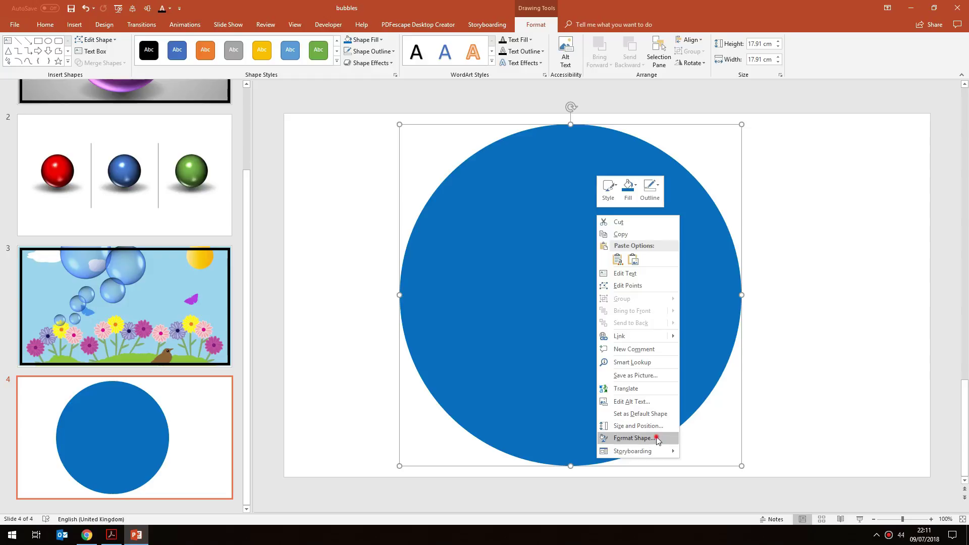
click(635, 438)
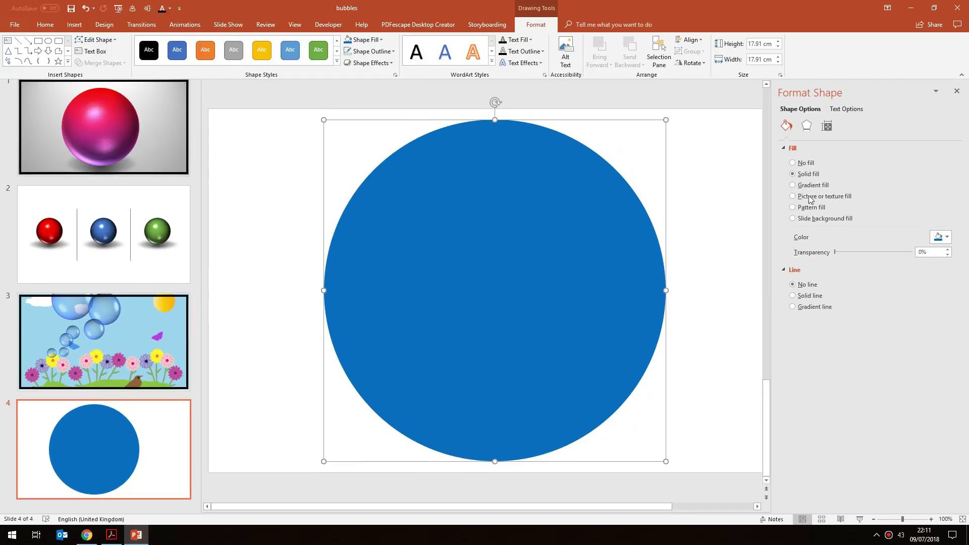
- Widen the Format Shape pane and expand only the 3-D Rotation section under Effects
drag(772, 203, 750, 202)
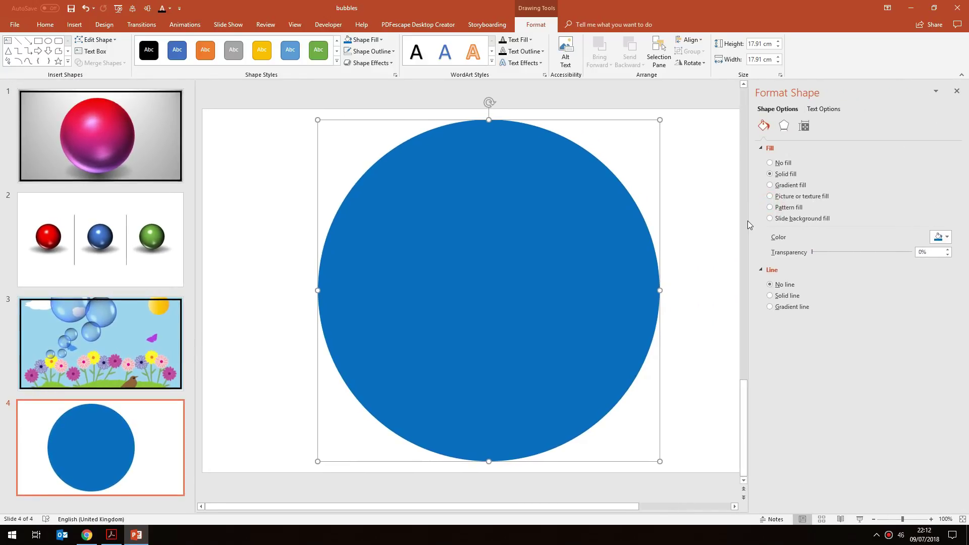
click(786, 127)
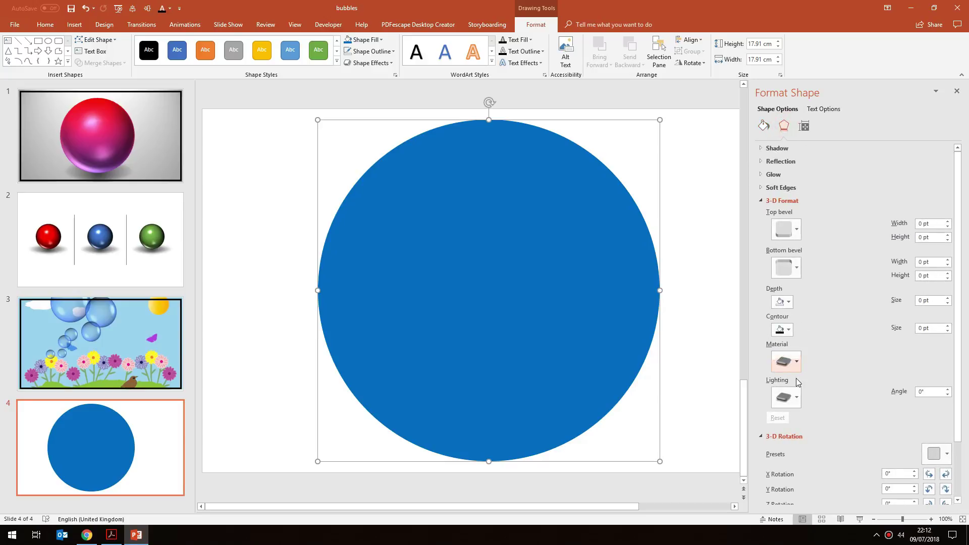
scroll(795, 377, down, 3)
click(761, 370)
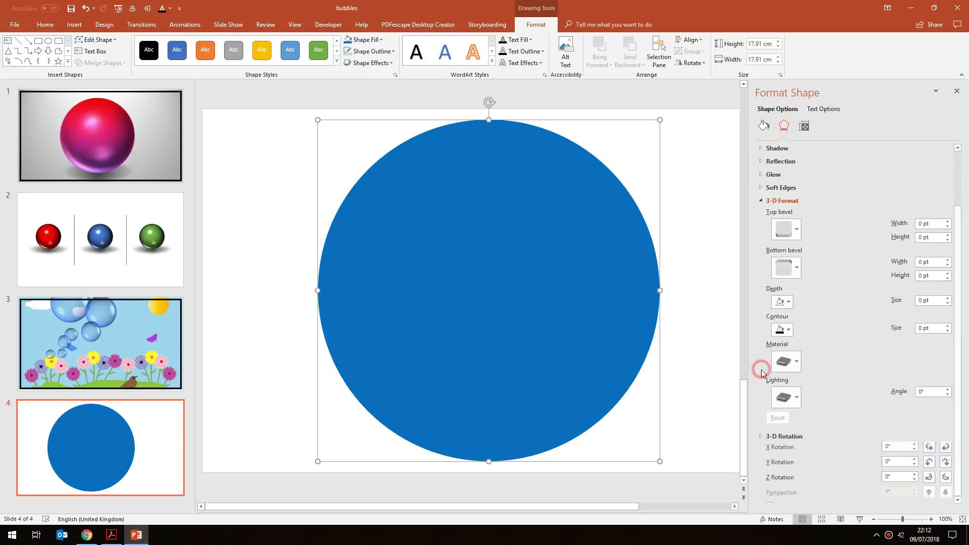
click(762, 201)
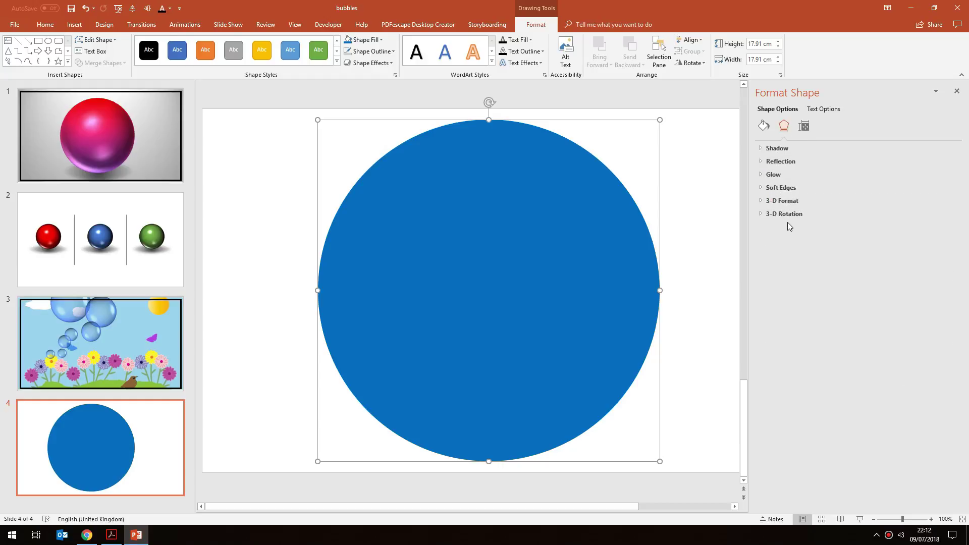
click(761, 216)
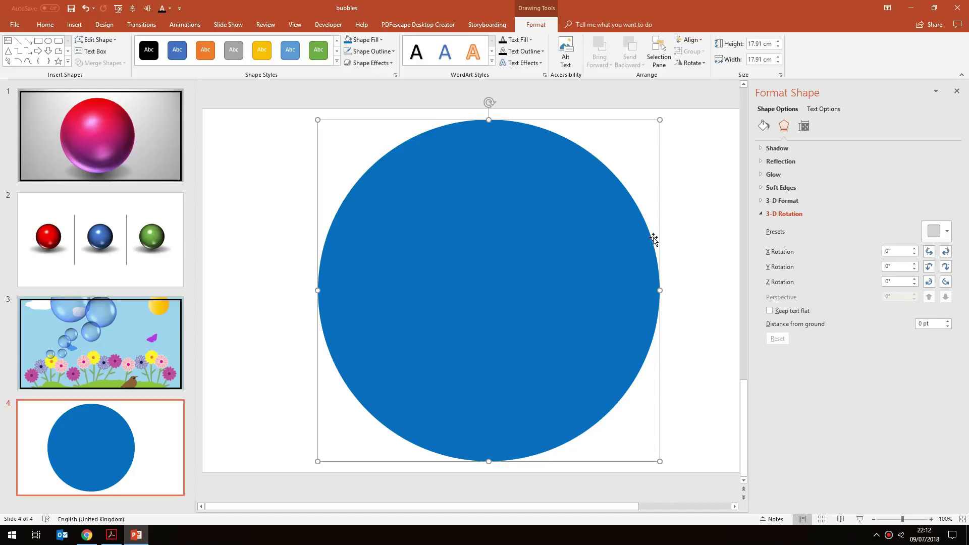
- Undo an accidental resize and stray 'Z' text, restoring the full 17.91 cm circle
click(897, 252)
double_click(897, 253)
drag(316, 292, 581, 291)
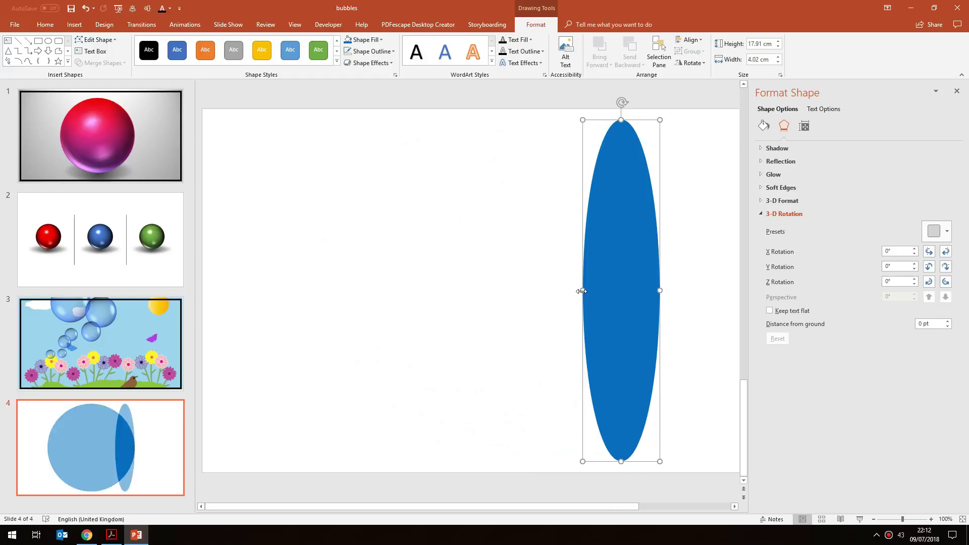
text(Z)
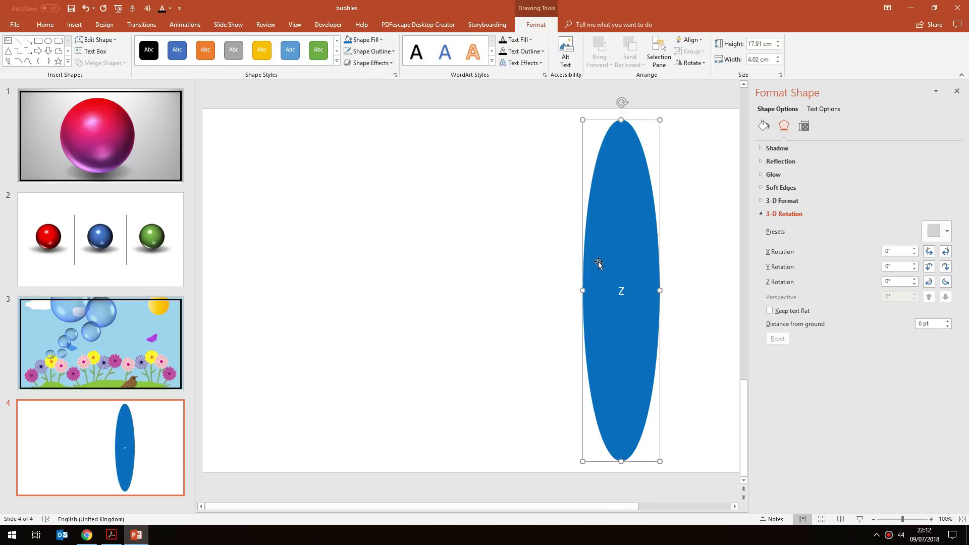
key(Escape)
key(Escape)
click(624, 292)
double_click(624, 292)
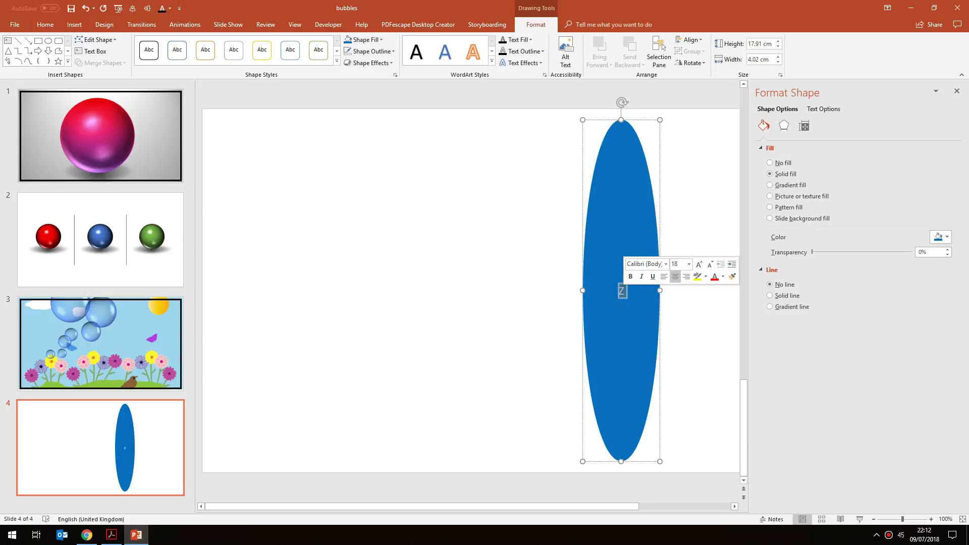
key(Delete)
click(559, 293)
key(ctrl+z)
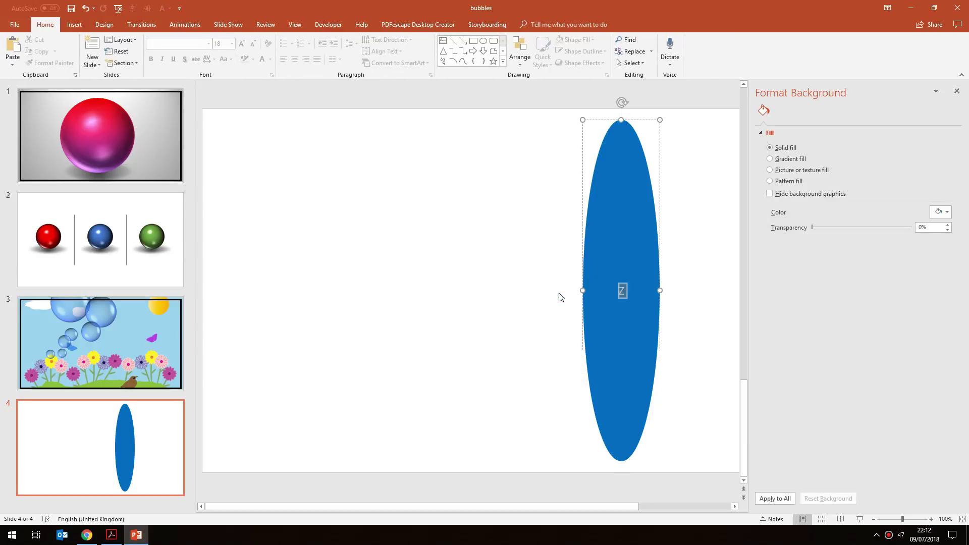
key(ctrl+z)
key(ctrl+z)
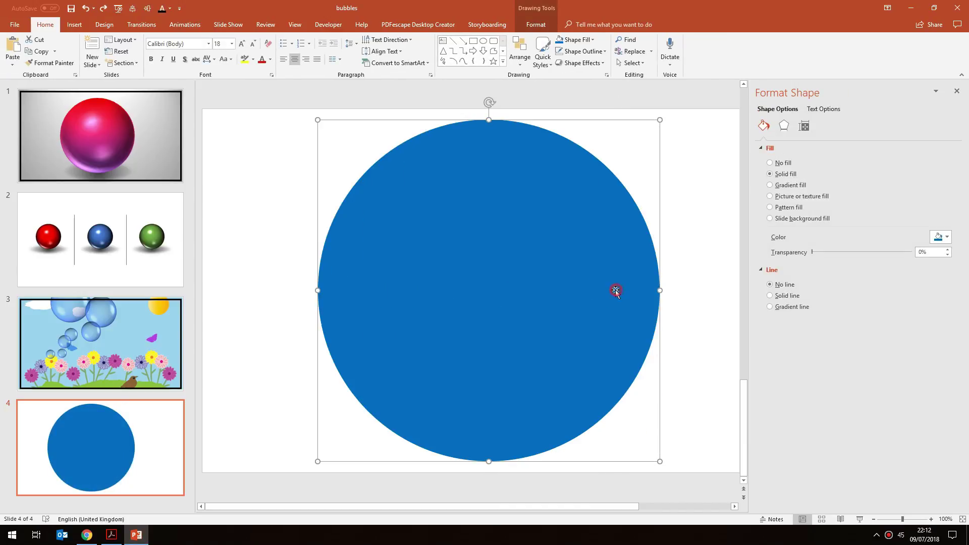
- Set the circle's X Rotation to 90° under Effects
click(784, 126)
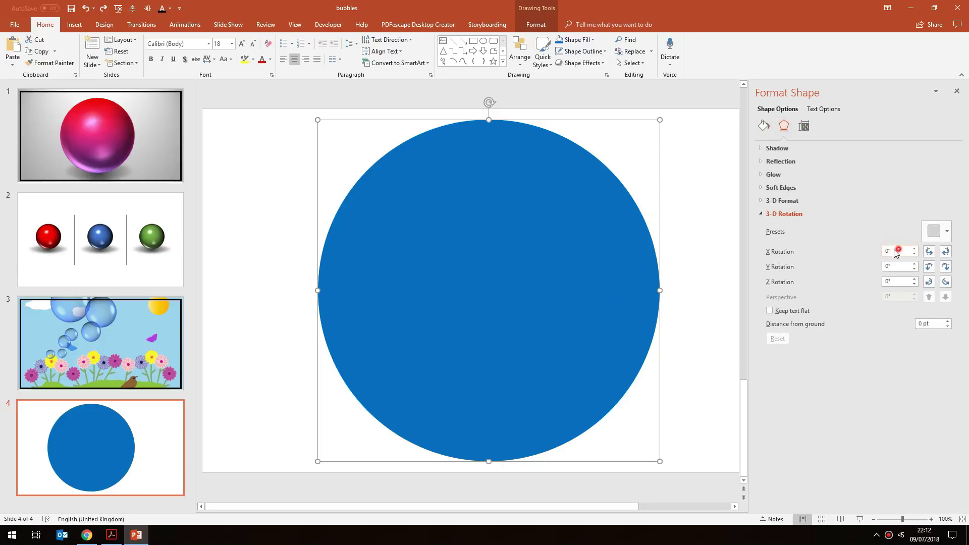
click(895, 251)
text(90)
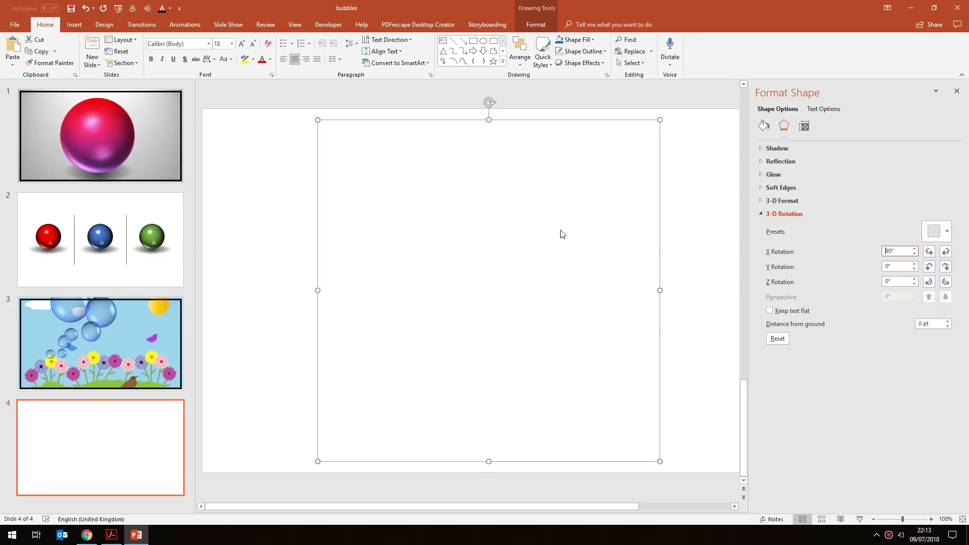
- Expand 3-D Format and raise the Top bevel Height to 254.5 pt
click(763, 202)
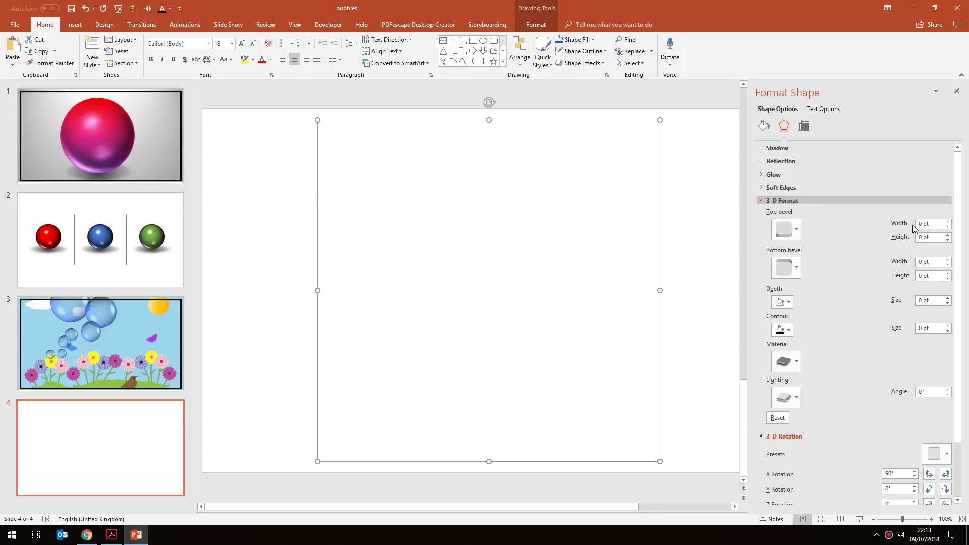
click(948, 235)
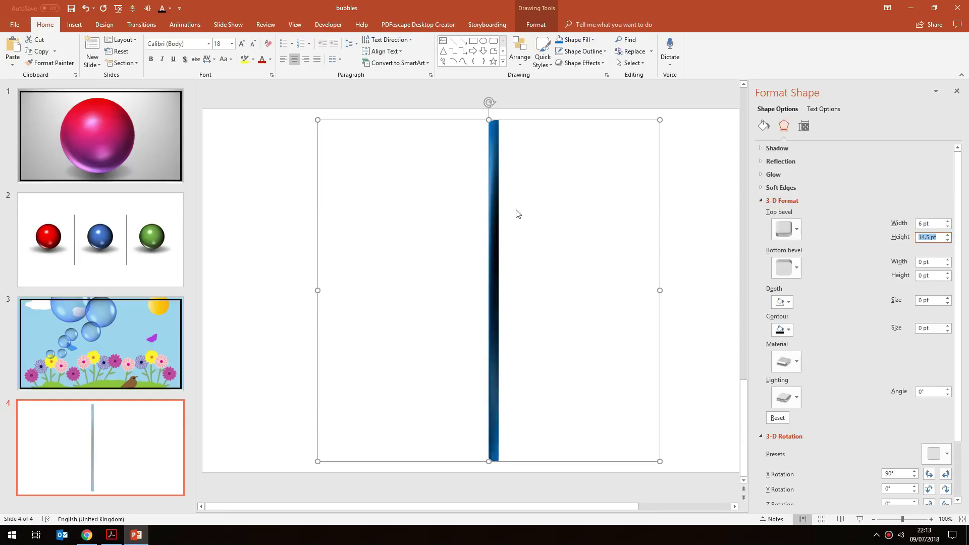
click(949, 236)
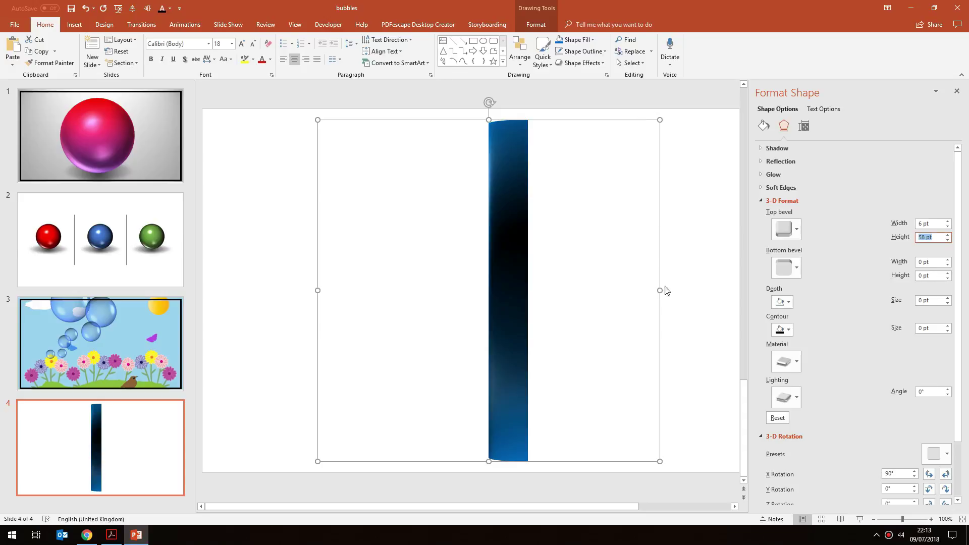
click(948, 235)
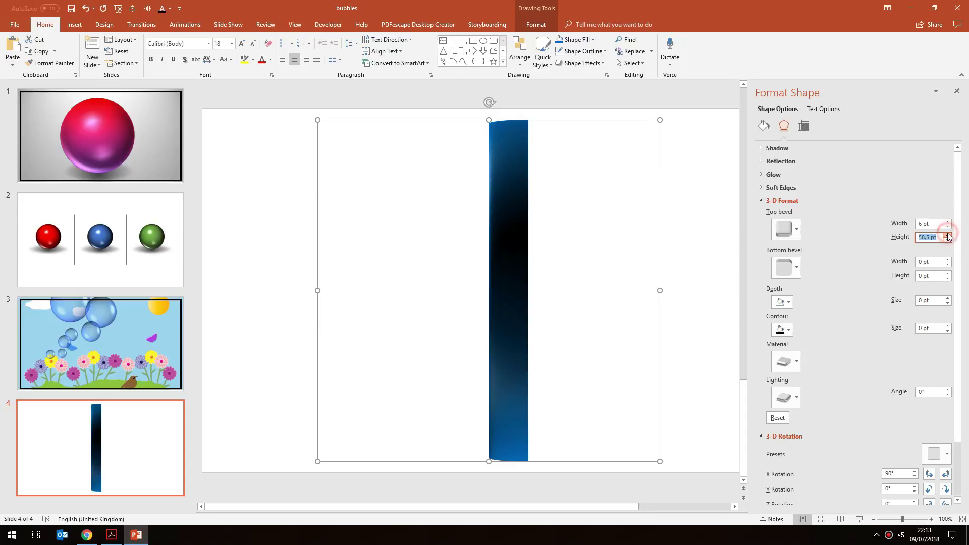
drag(948, 236, 949, 238)
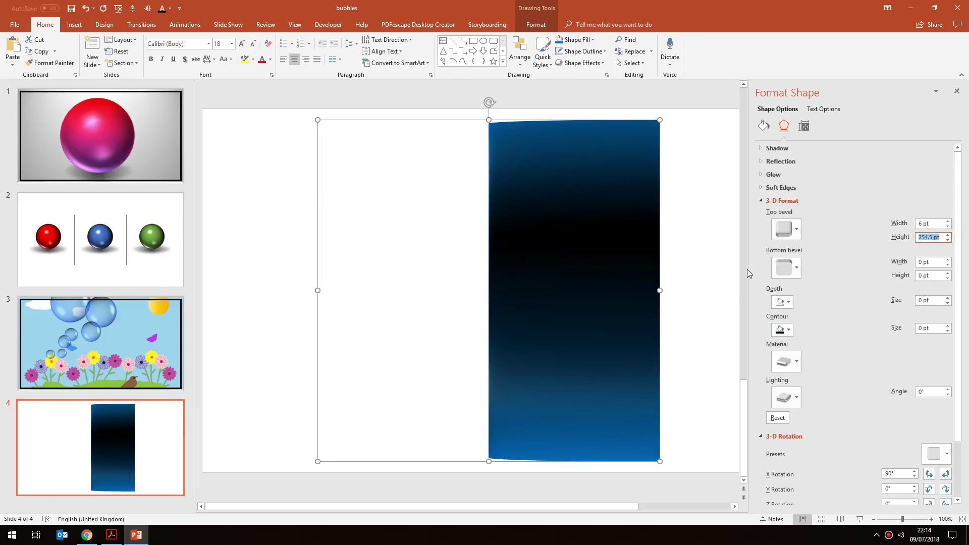
ctrl+scroll(680, 285, up, 2)
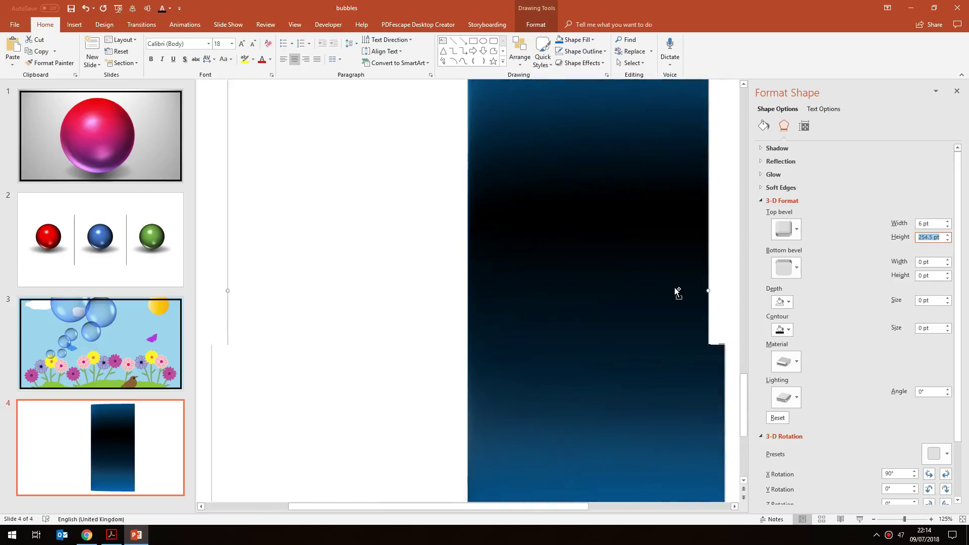
ctrl+scroll(678, 288, down, 2)
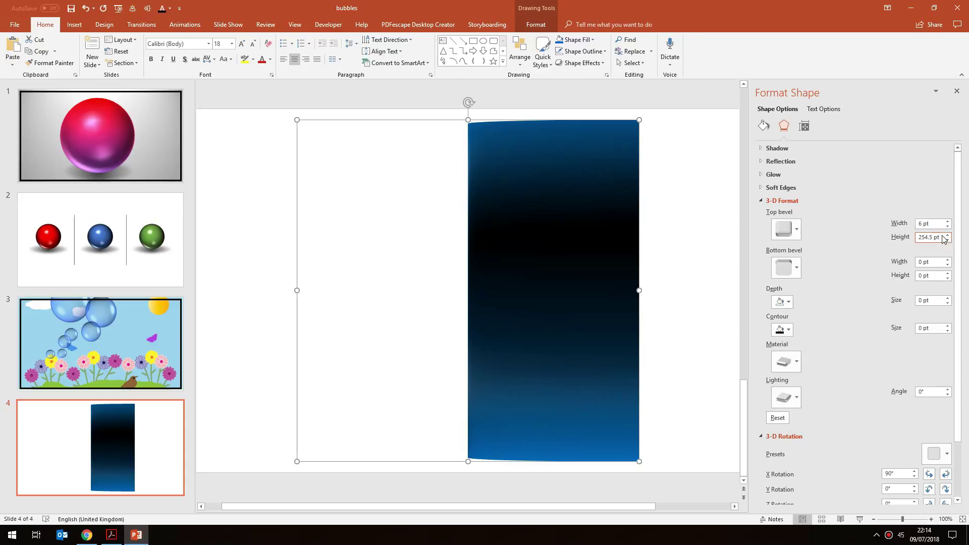
- Copy 254.5 pt into Top bevel Width, Bottom bevel Width and Bottom bevel Height
drag(940, 237, 918, 247)
key(ctrl+c)
triple_click(924, 223)
key(ctrl+v)
key(Return)
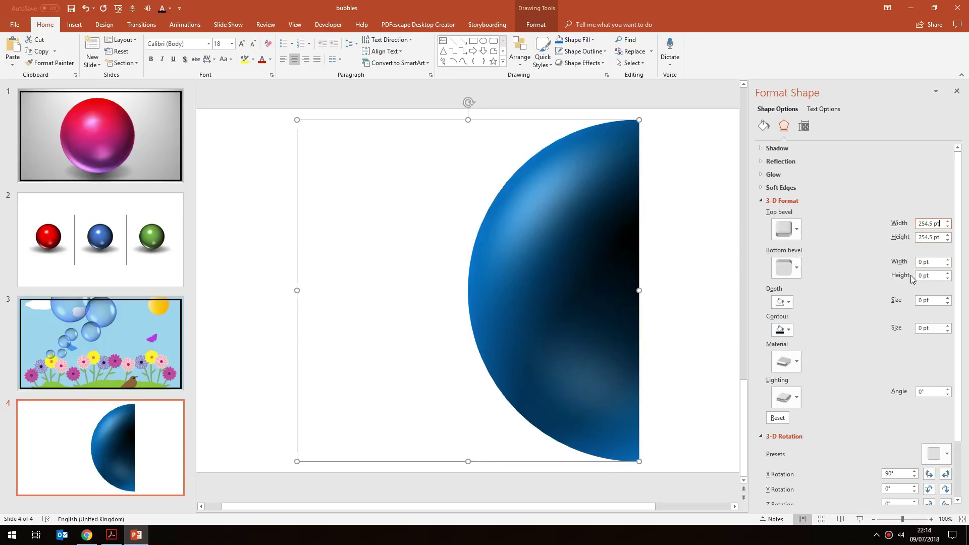
triple_click(934, 262)
key(ctrl+v)
key(Return)
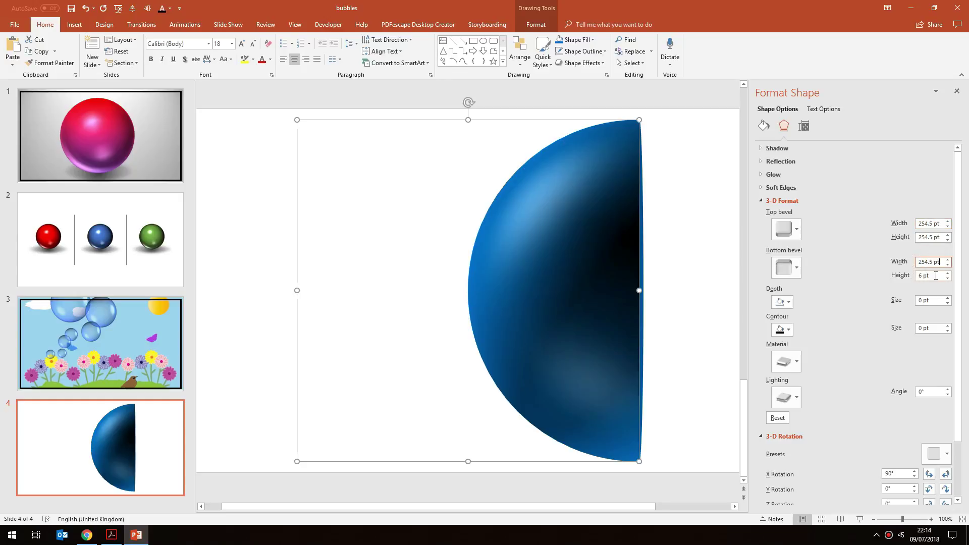
click(932, 276)
key(ctrl+v)
key(Return)
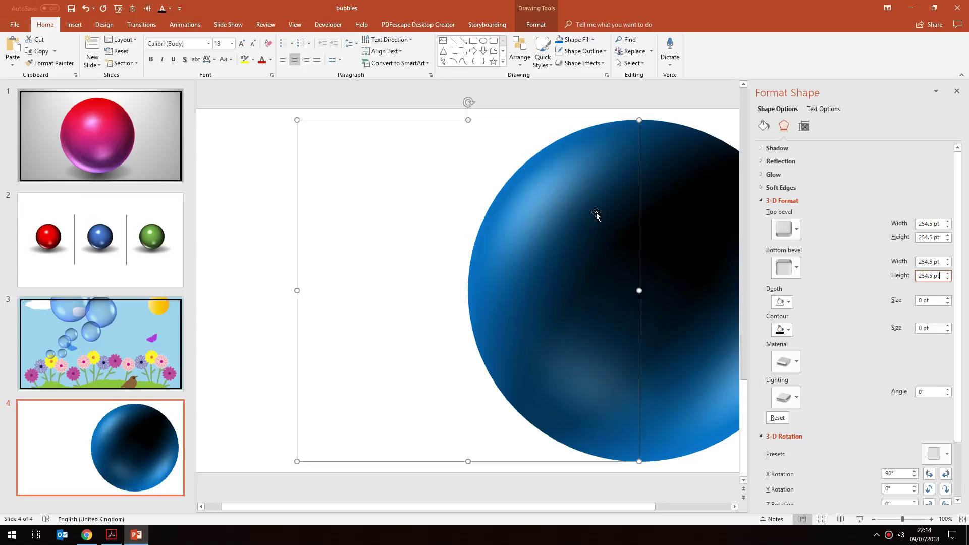
- Change X Rotation from 90° to 0° and deselect to view the front-facing sphere
scroll(838, 342, down, 3)
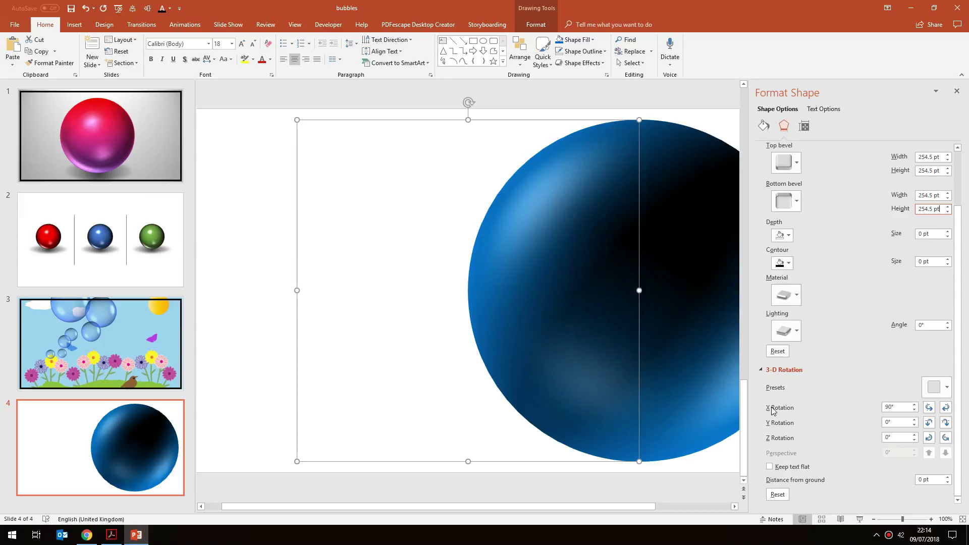
click(900, 407)
text(0)
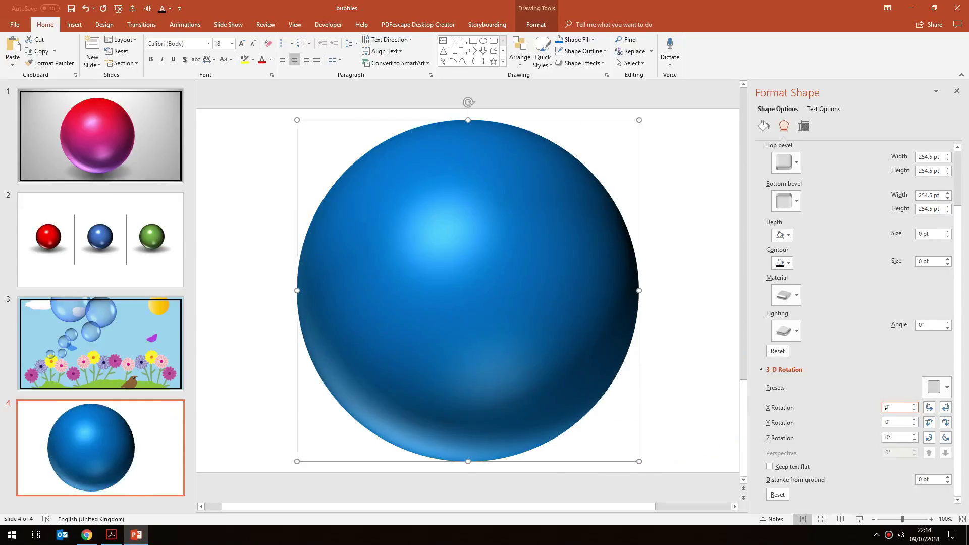
click(702, 228)
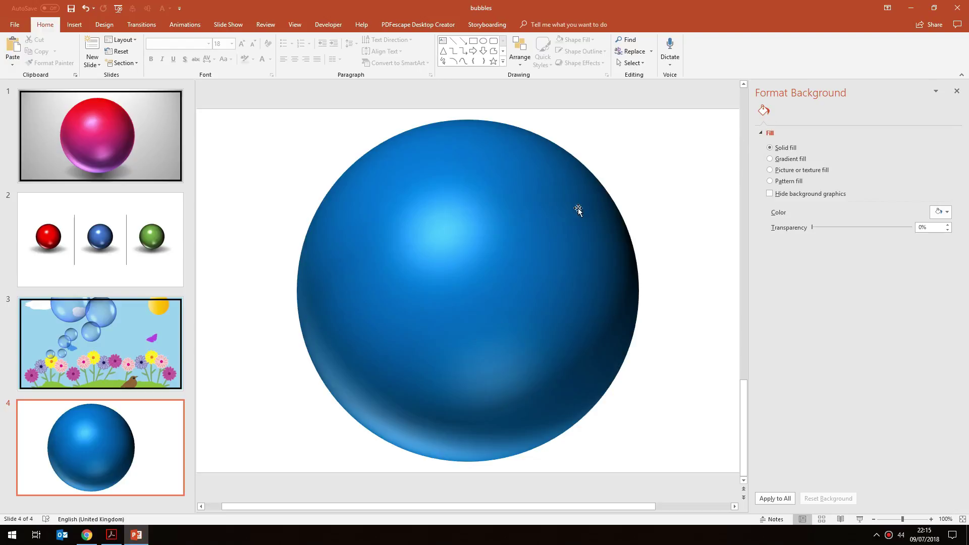
- Give the sphere a Linear gradient fill from a red first stop to a purple last stop
click(527, 226)
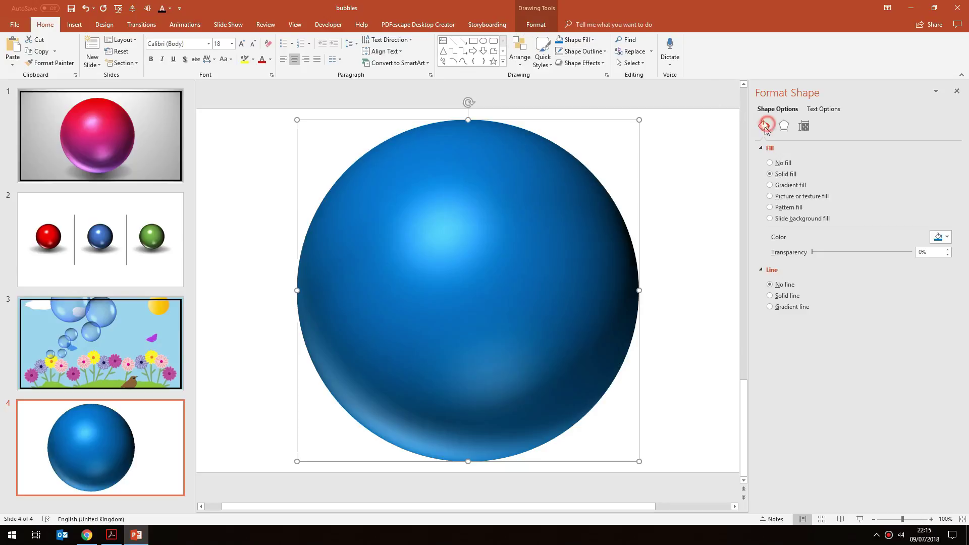
click(771, 186)
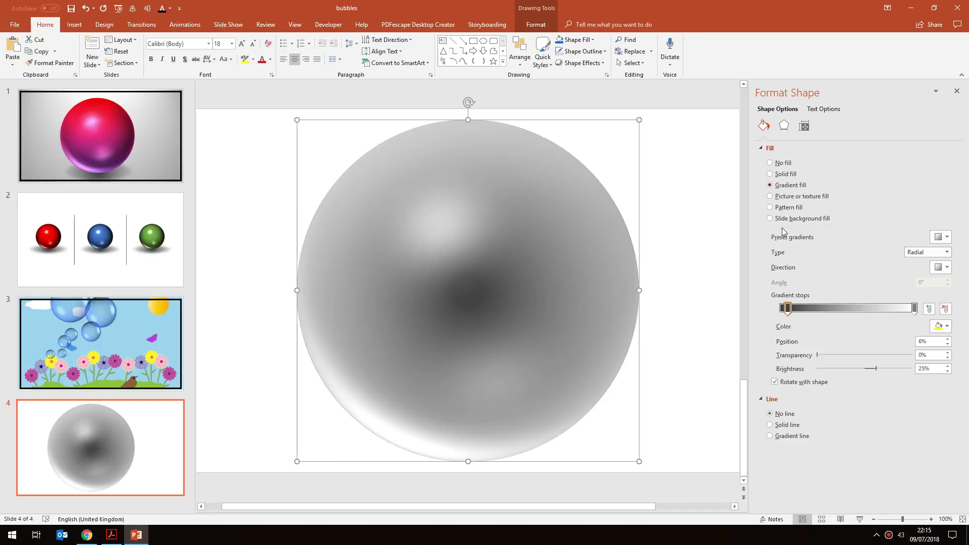
drag(786, 310, 782, 309)
click(940, 326)
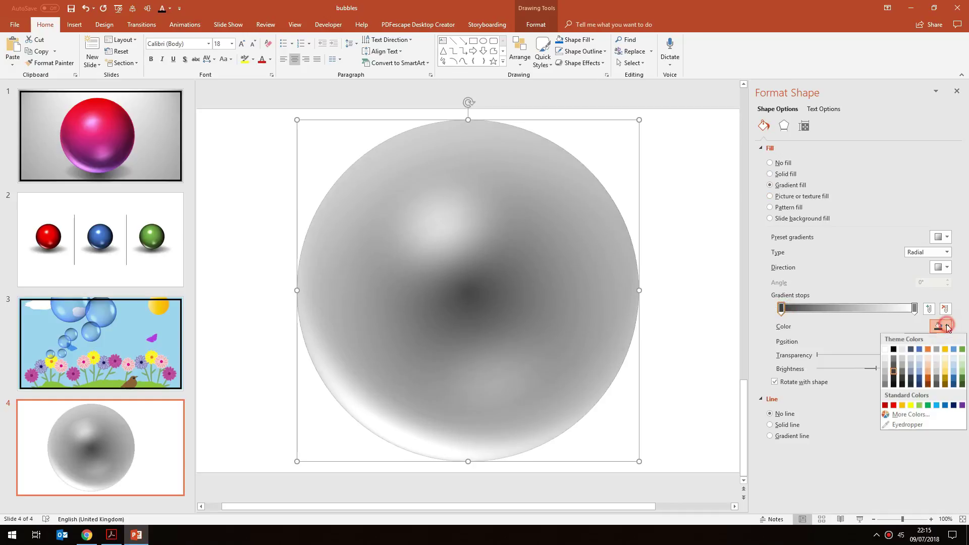
click(894, 406)
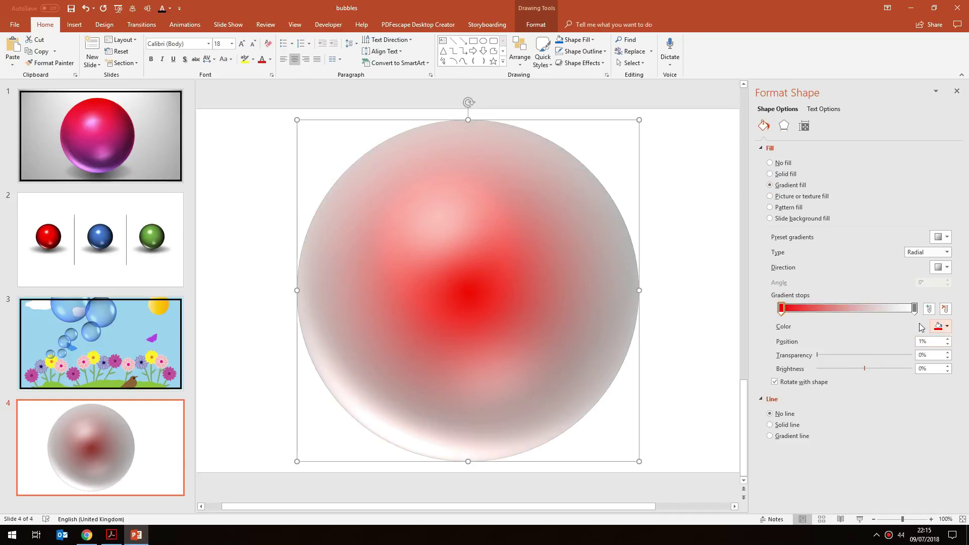
click(914, 309)
click(941, 327)
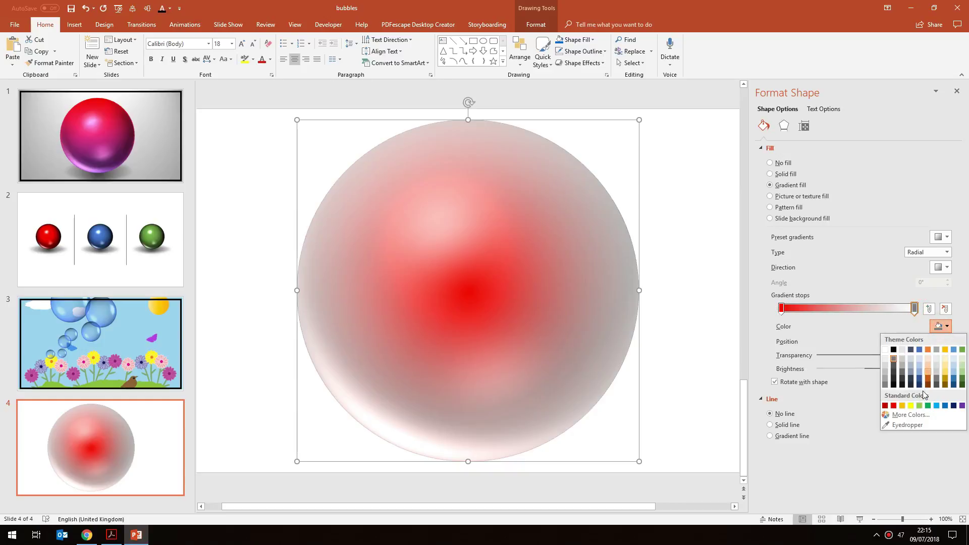
click(964, 406)
click(933, 251)
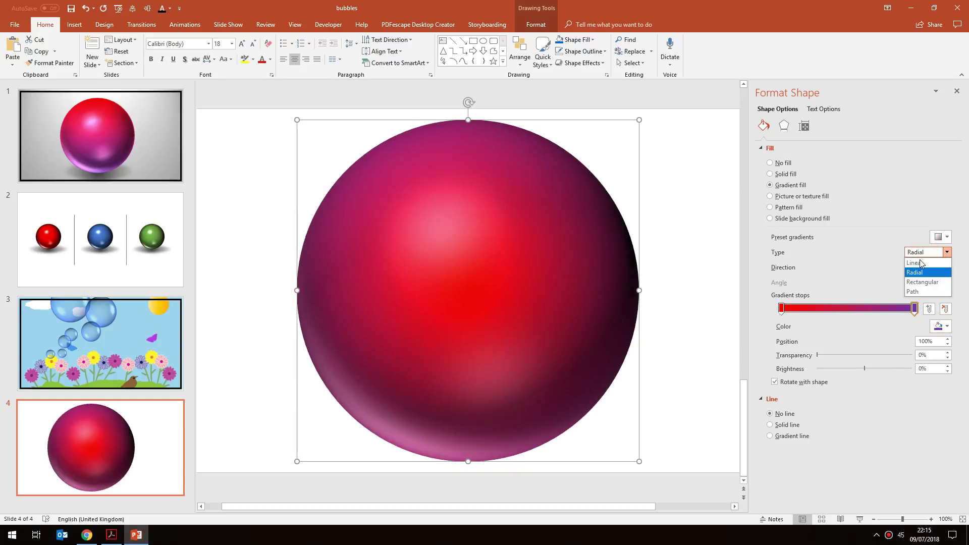
click(916, 260)
click(679, 262)
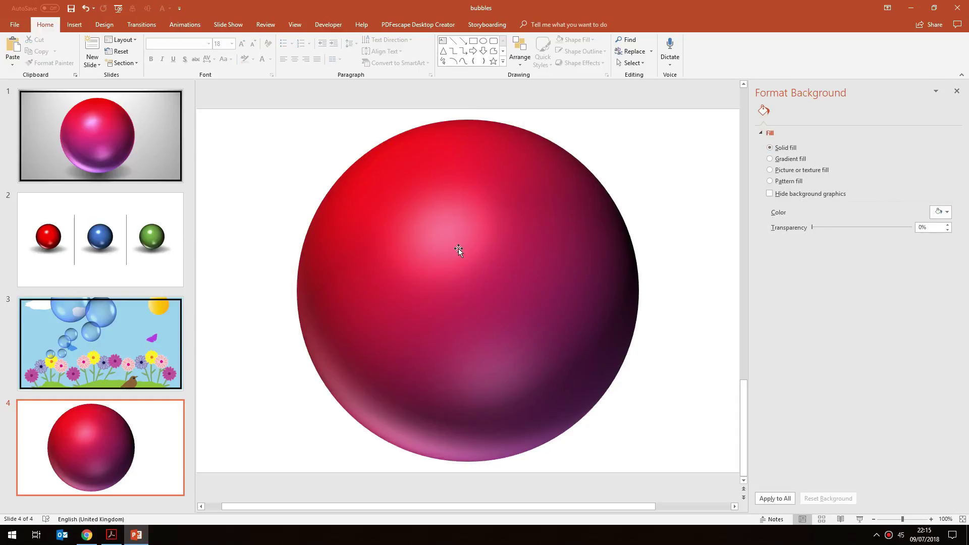
click(956, 93)
- Reopen the sphere's Format Shape Effects and expand the 3-D Format section
right_click(574, 202)
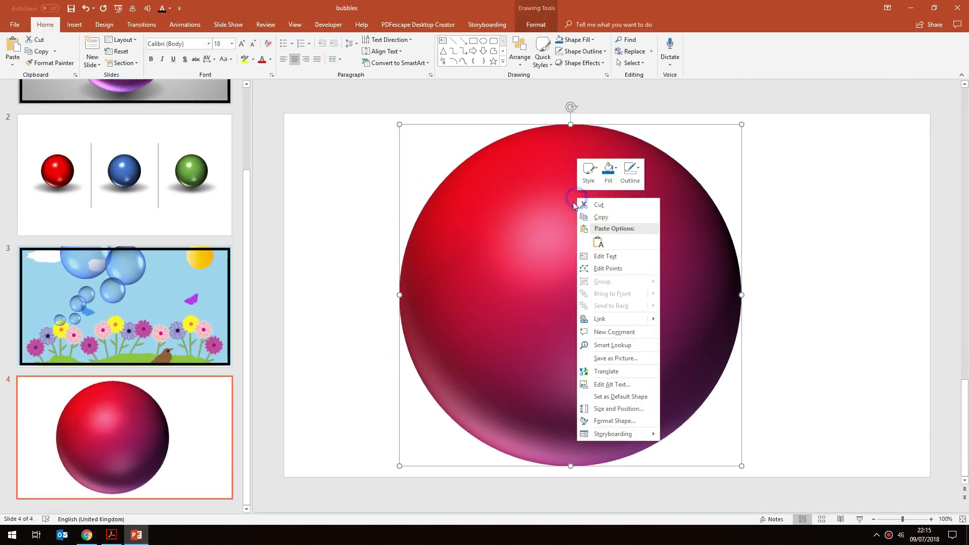
click(615, 421)
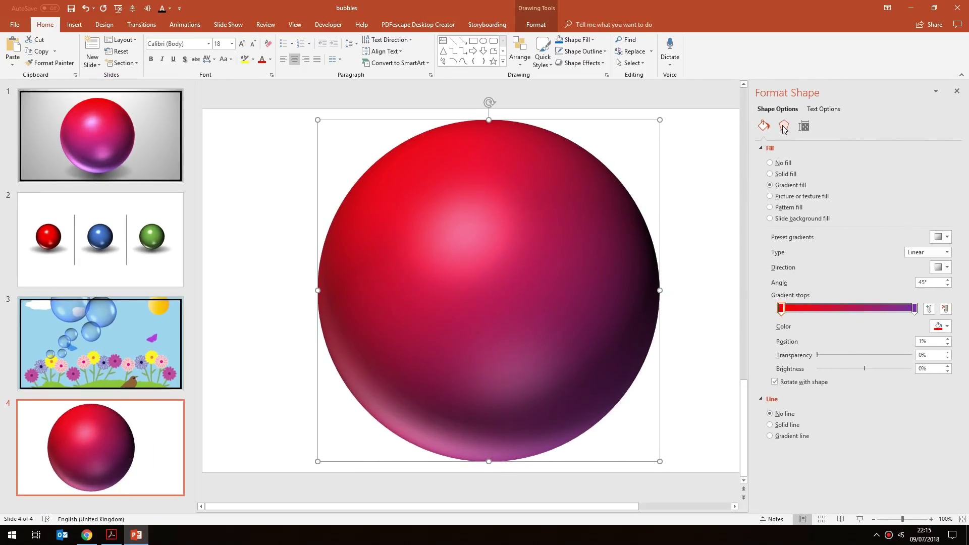
click(783, 126)
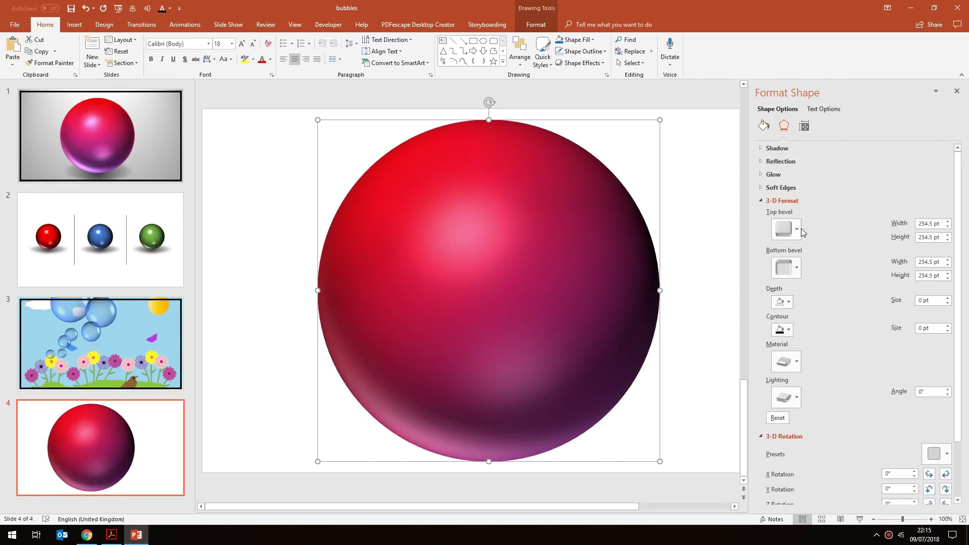
click(762, 202)
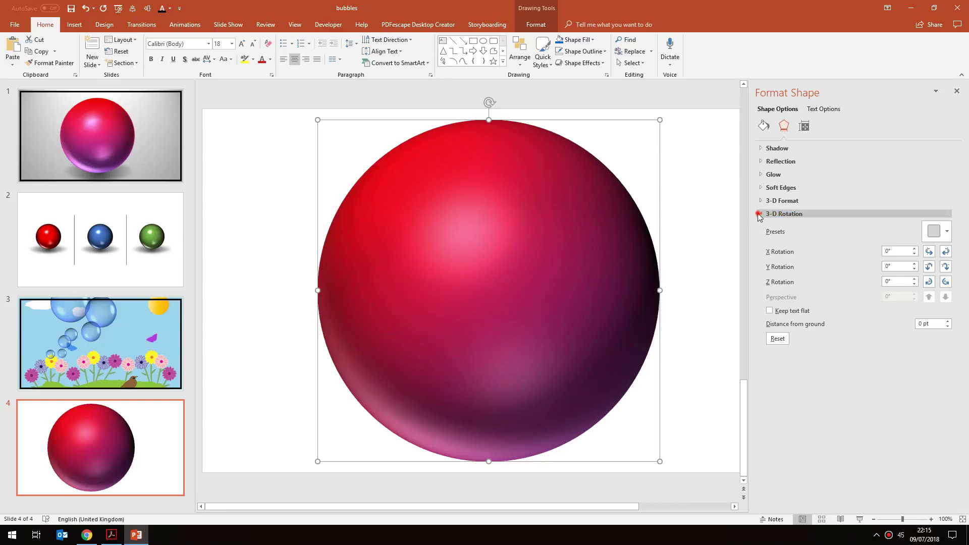
click(761, 214)
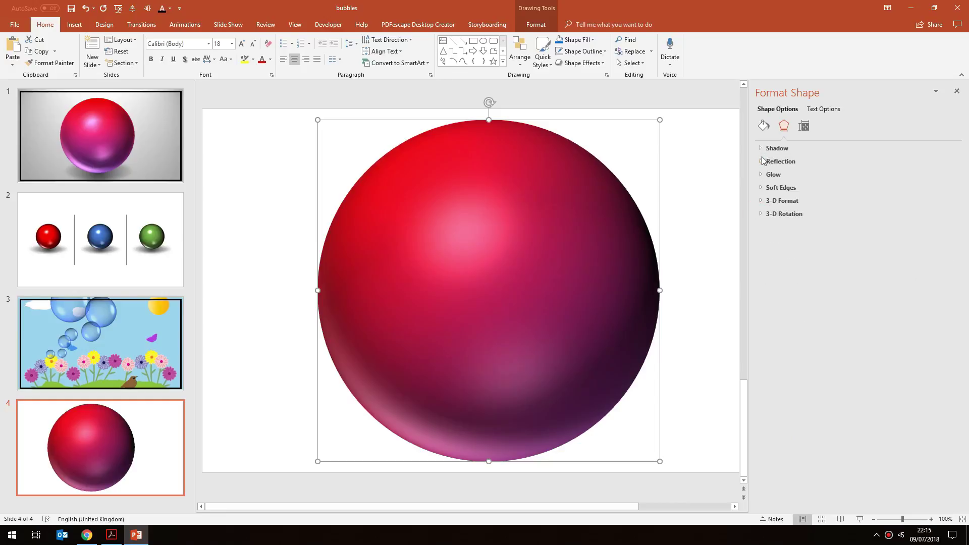
click(761, 201)
click(762, 201)
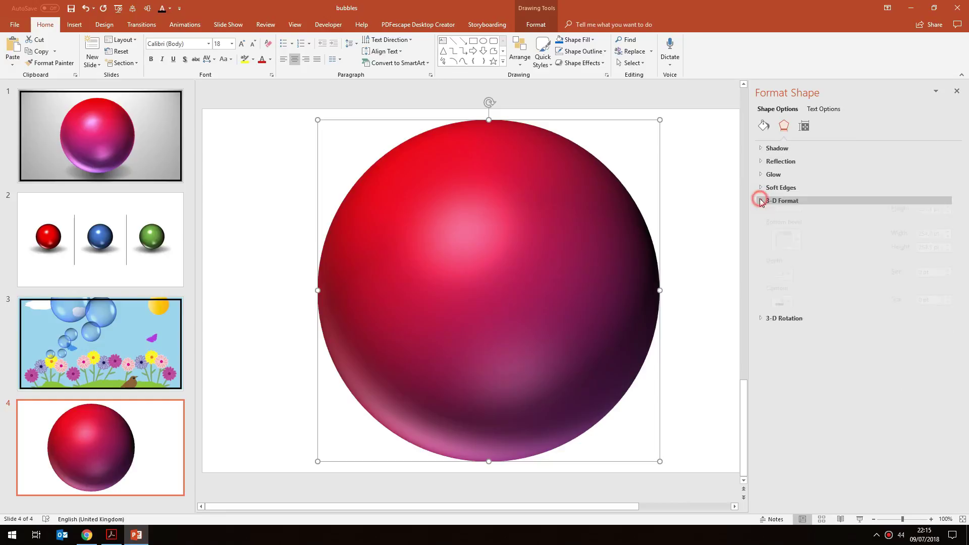
click(761, 201)
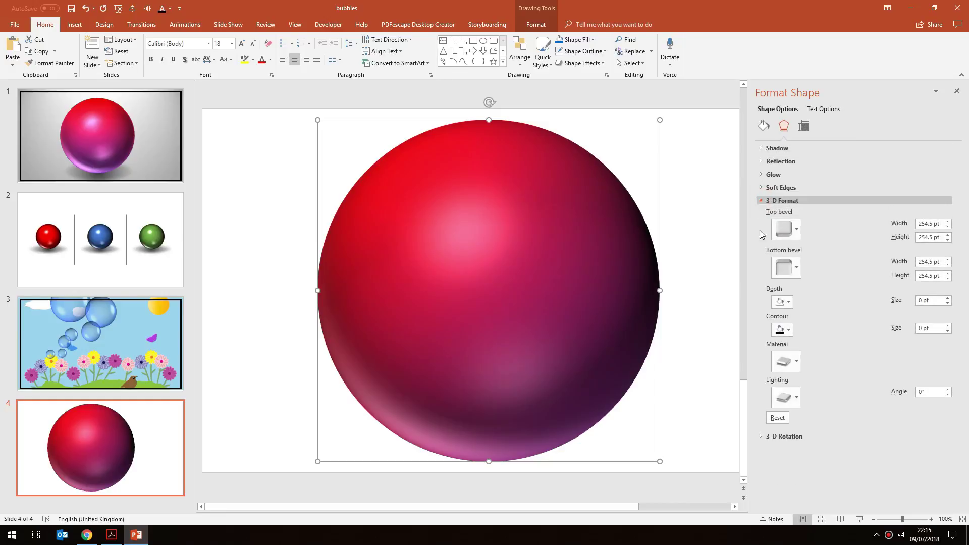
- Try several standard and special-effect Material presets on the sphere
click(786, 363)
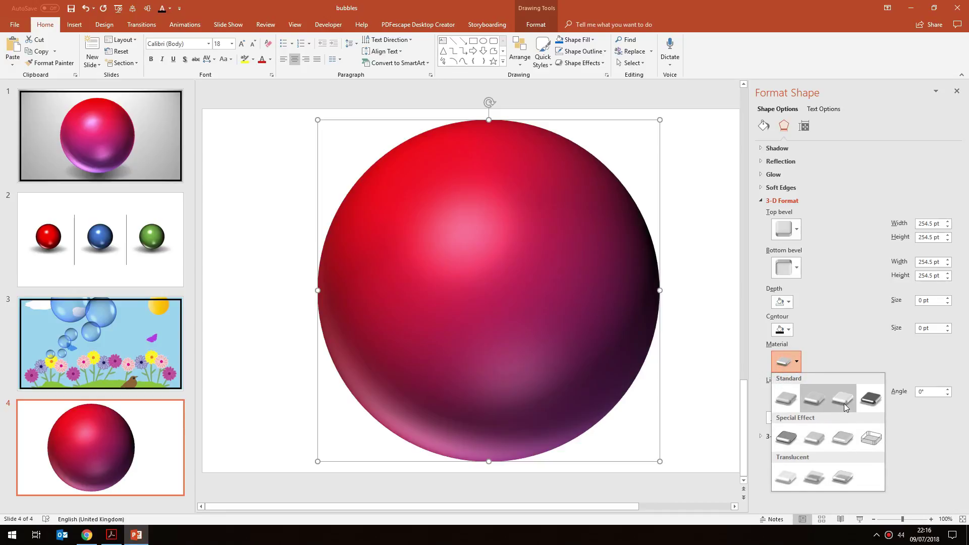
click(843, 399)
click(784, 362)
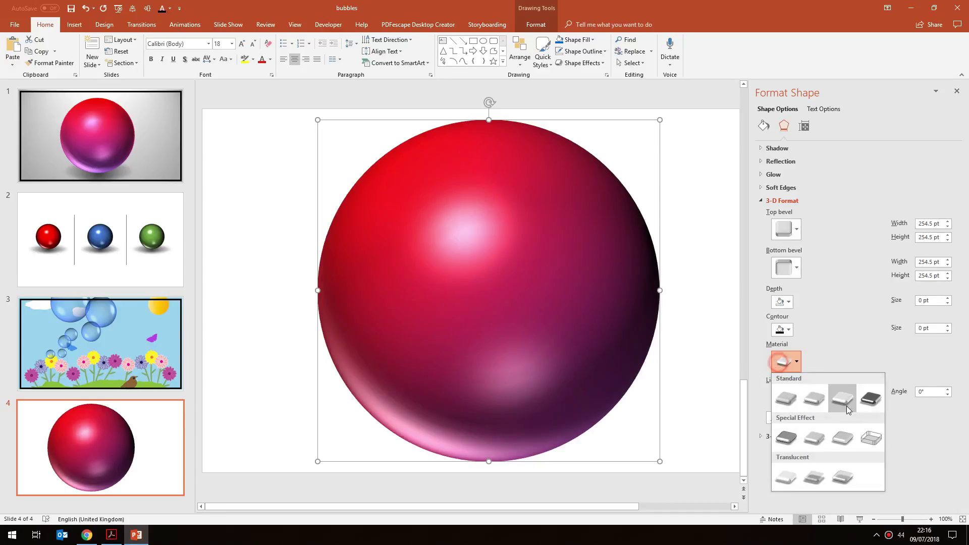
click(872, 400)
click(784, 361)
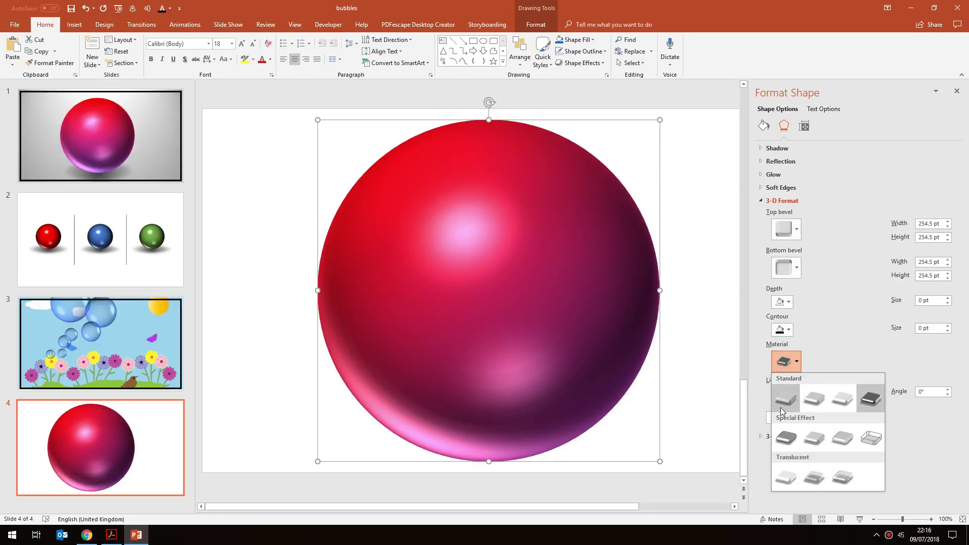
click(786, 438)
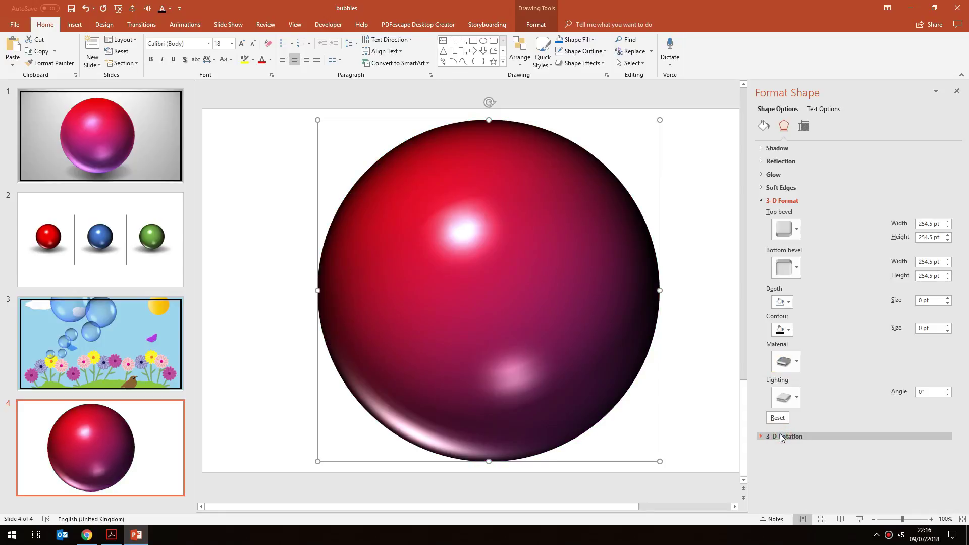
click(785, 362)
click(814, 437)
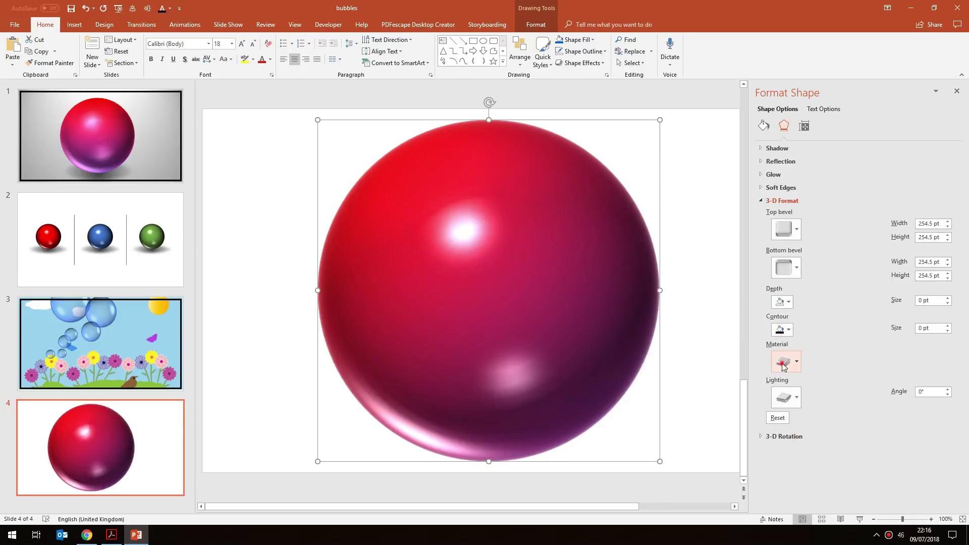
- Apply the Translucent Clear material, turning the sphere into a pale glossy bubble
click(784, 363)
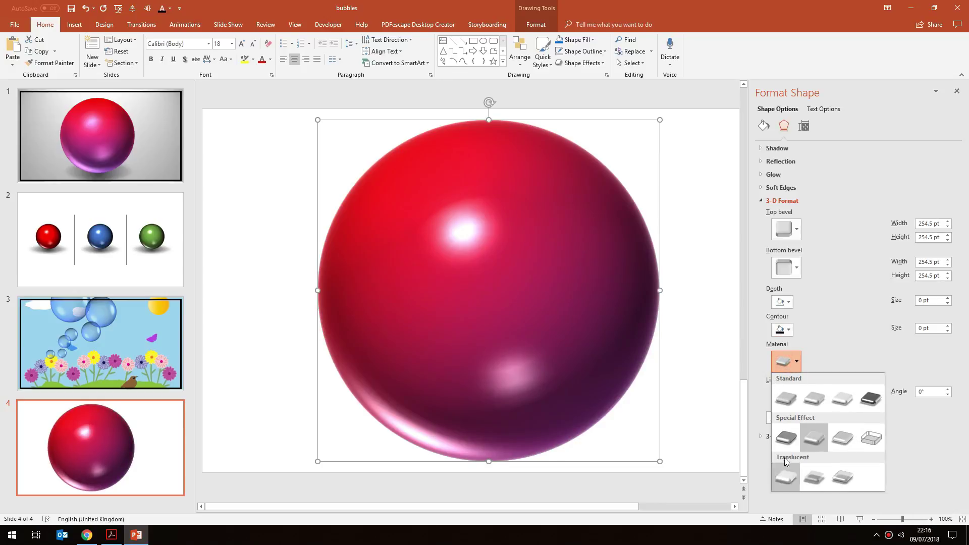
click(792, 480)
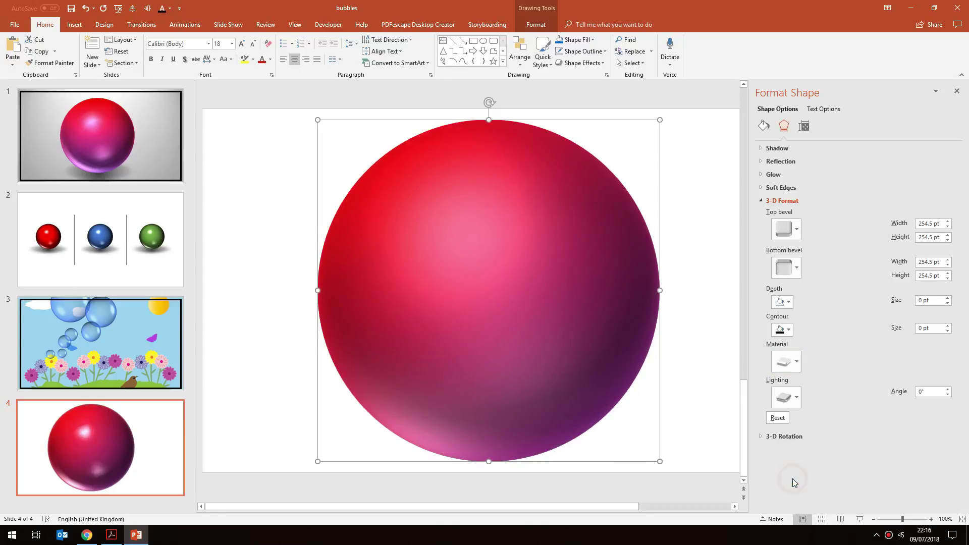
click(791, 404)
click(818, 421)
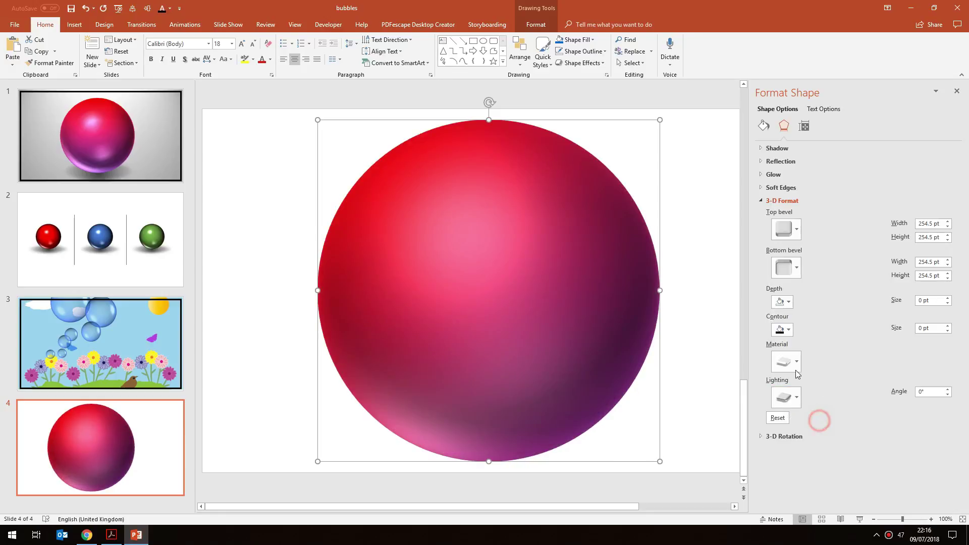
click(793, 364)
click(840, 477)
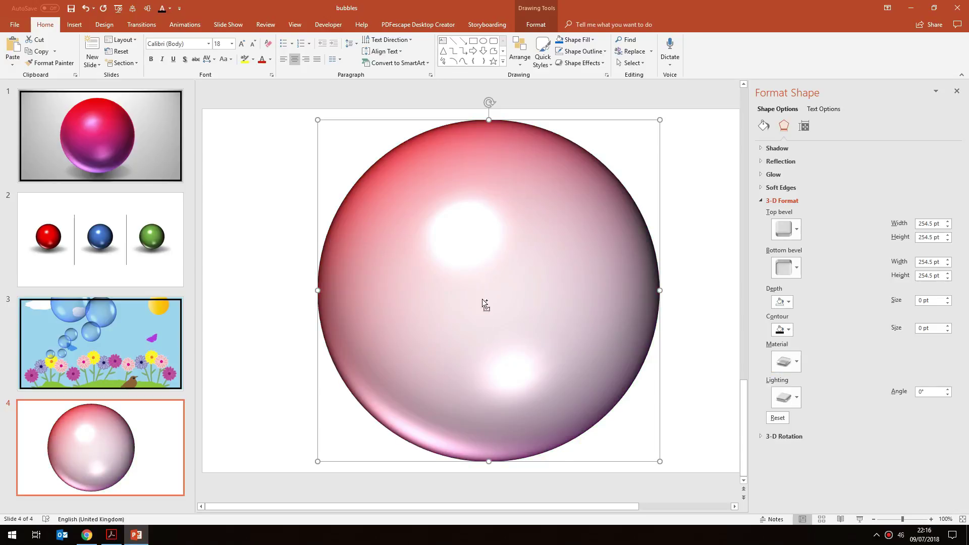
click(136, 356)
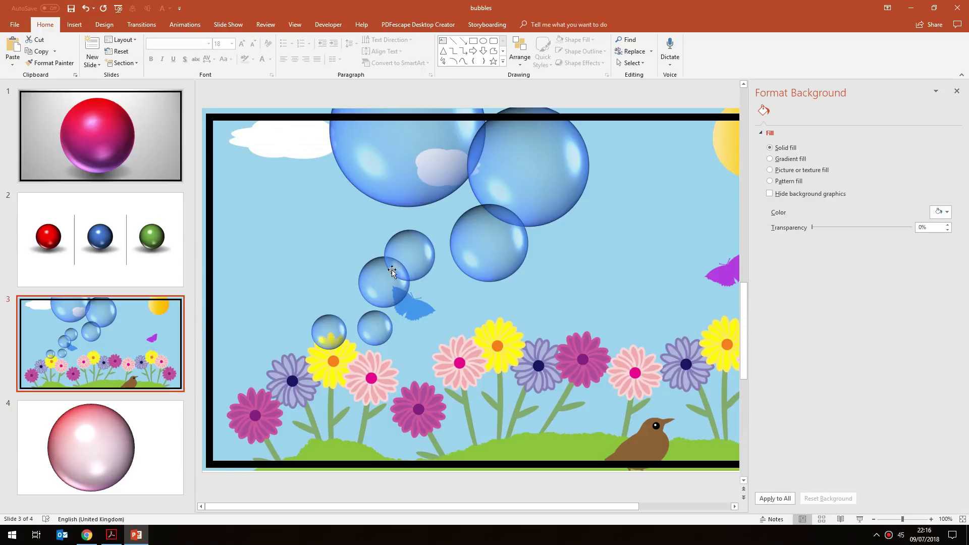
key(ctrl+v)
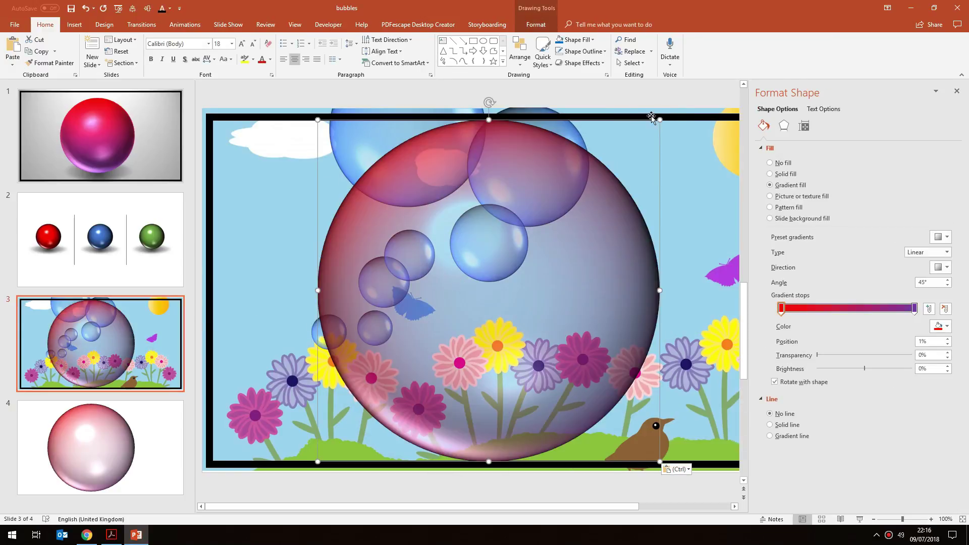
drag(660, 119, 499, 280)
drag(414, 340, 590, 321)
key(ctrl+z)
key(ctrl+z)
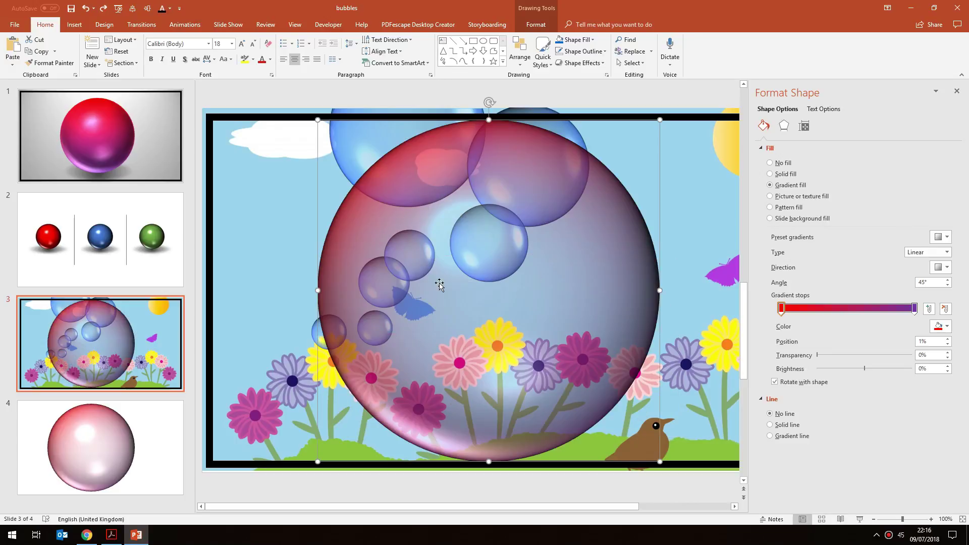
key(Delete)
click(128, 455)
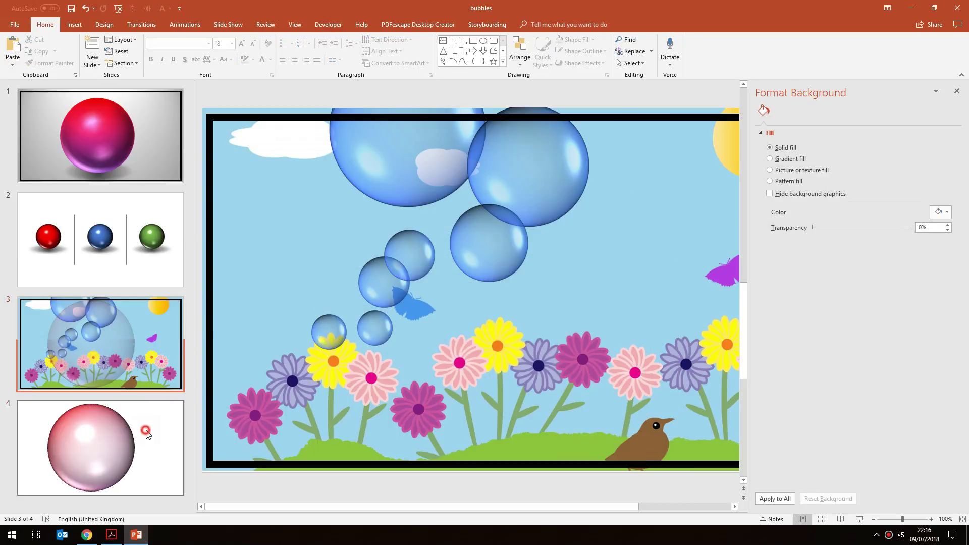
click(575, 255)
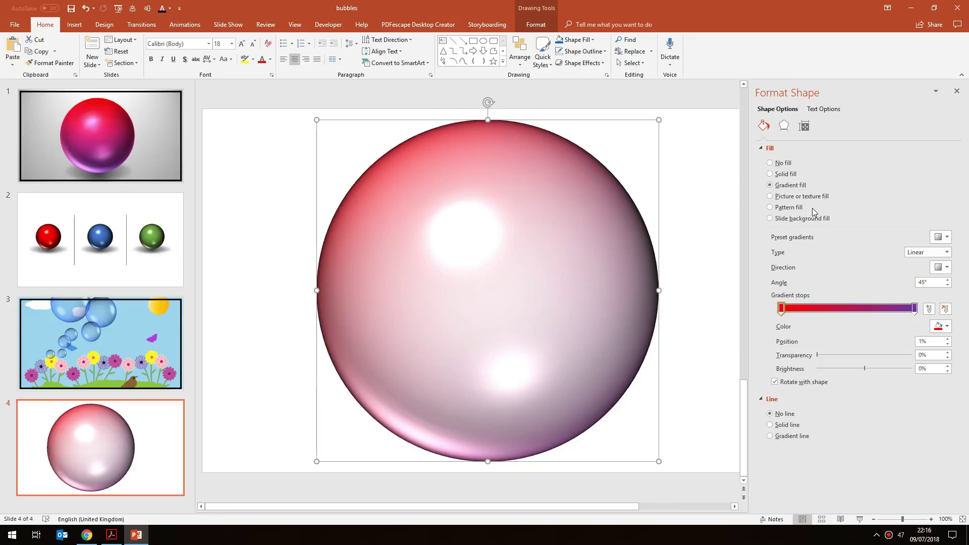
- Undo back to the deep red sphere and try neutral and top-centre 3-D lighting presets
key(ctrl+z)
key(ctrl+z)
key(ctrl+z)
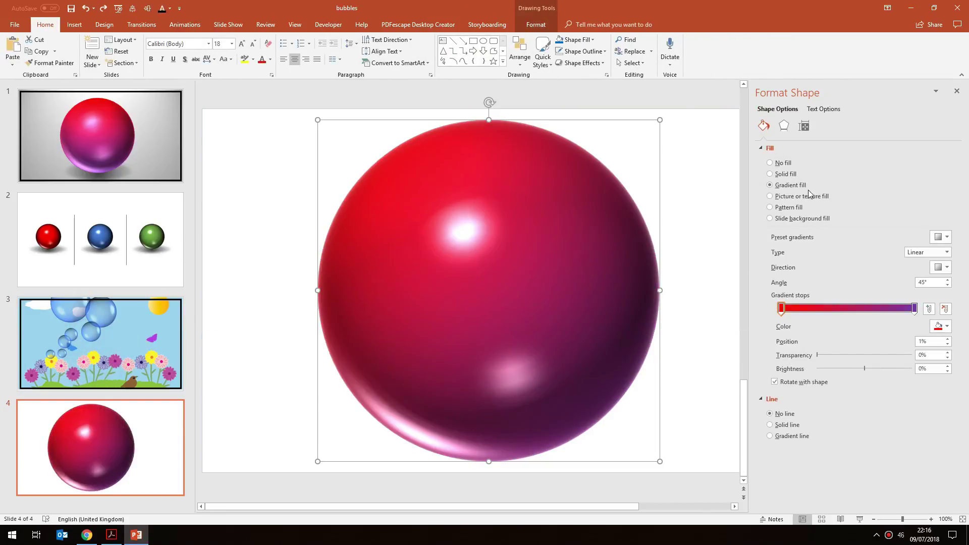
click(784, 126)
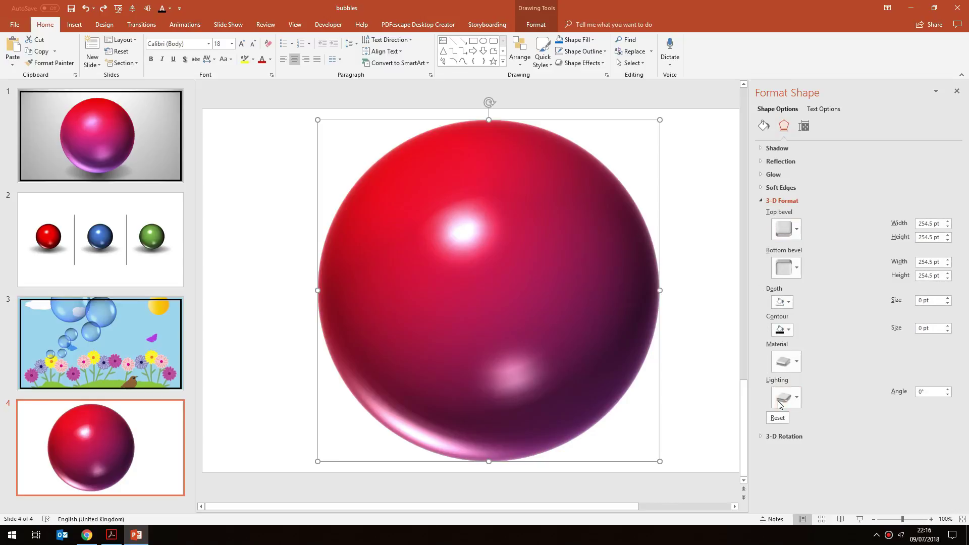
click(782, 400)
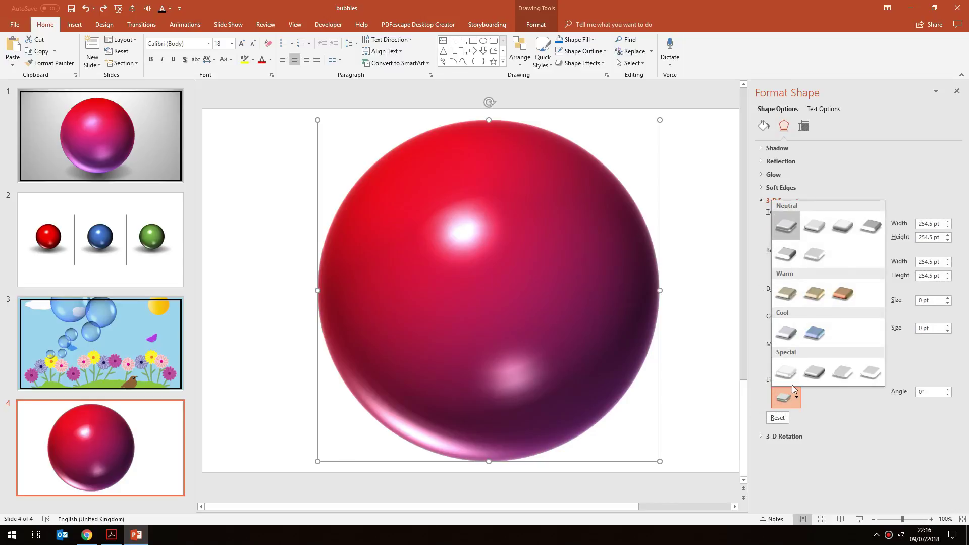
click(868, 228)
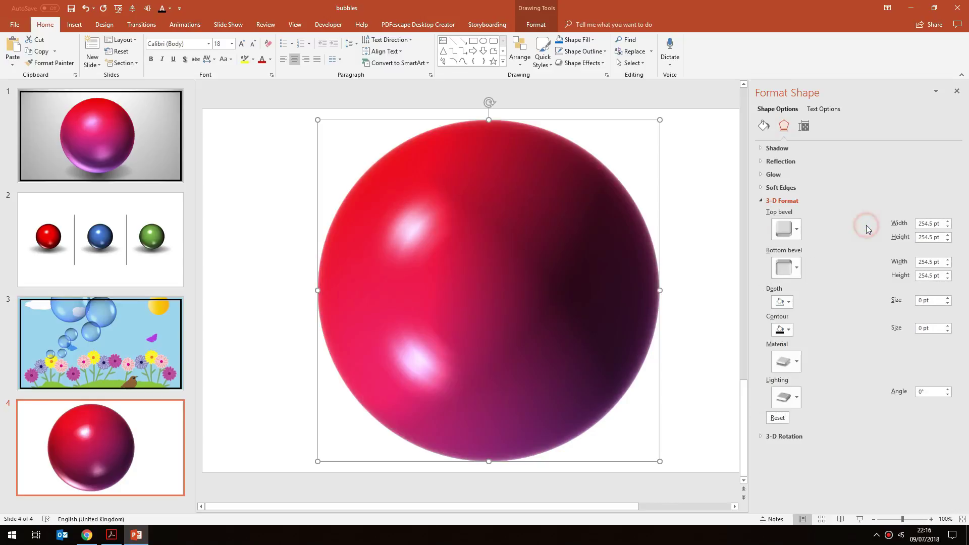
click(785, 395)
click(841, 230)
- Try a softer, more diffuse surface material, then settle on the Soft lighting preset
click(794, 362)
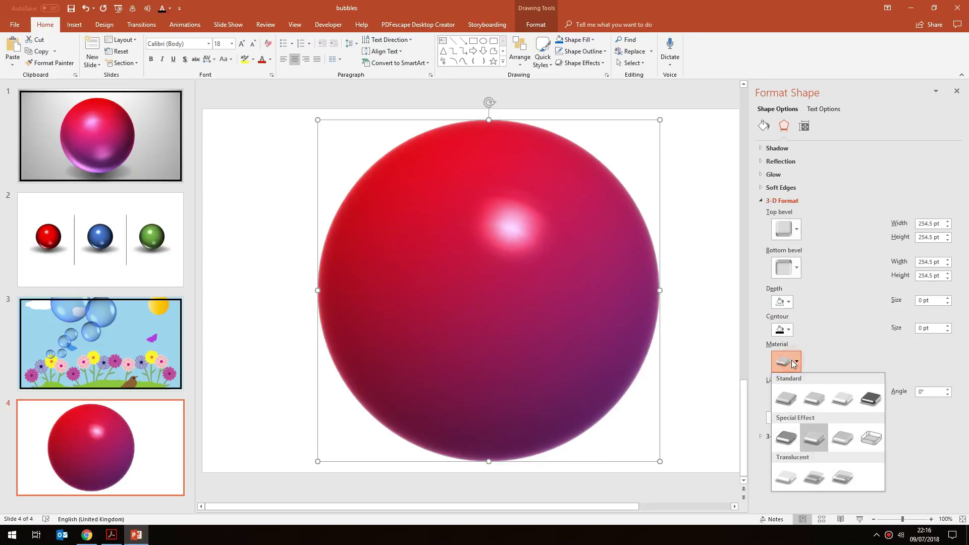
click(843, 396)
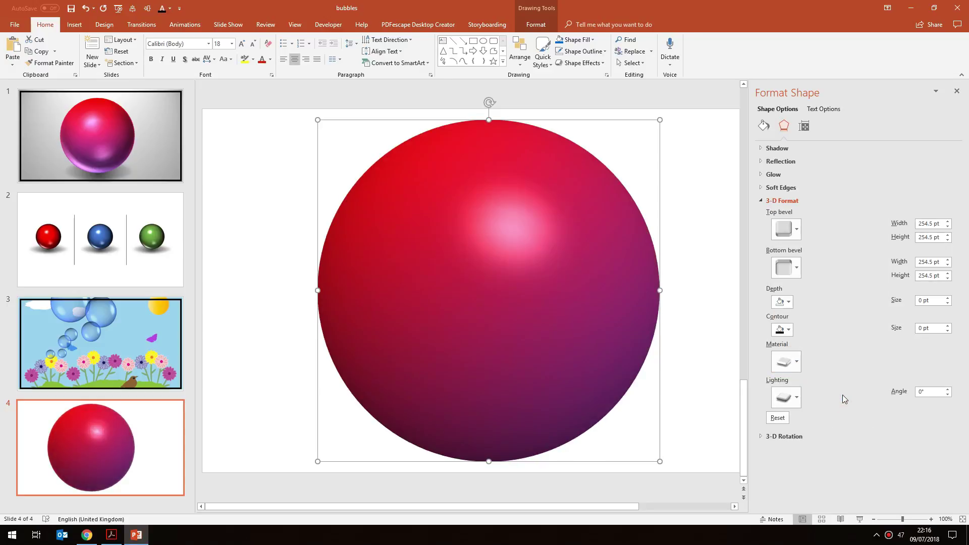
click(798, 362)
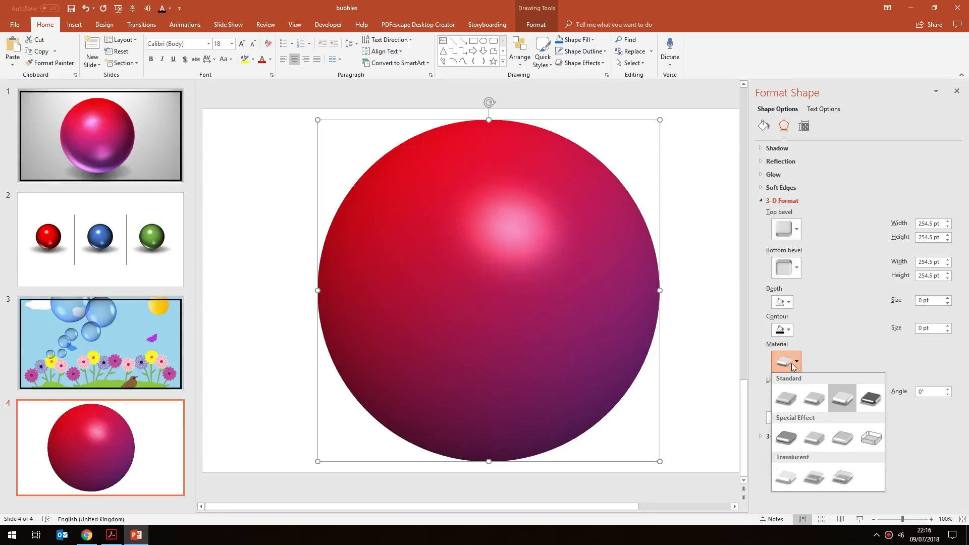
click(794, 365)
click(785, 401)
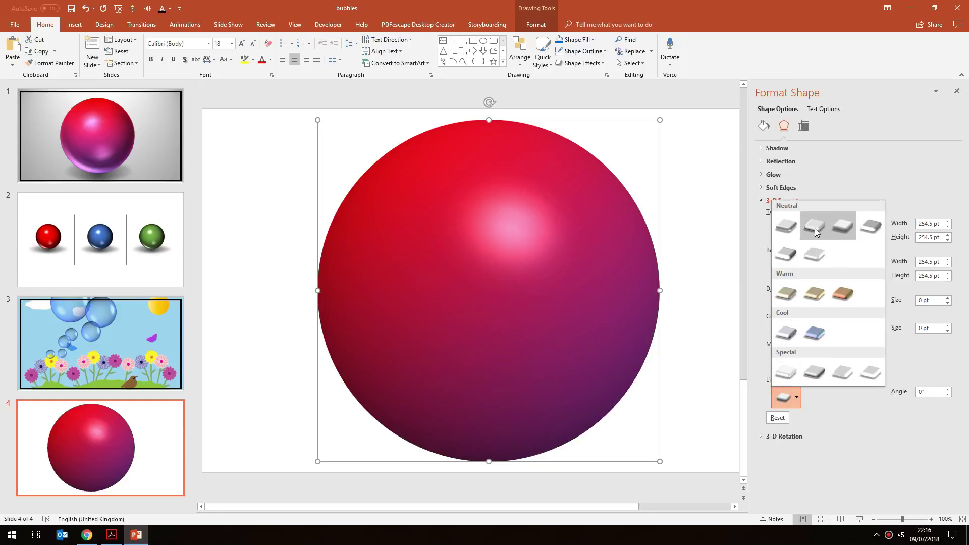
click(847, 229)
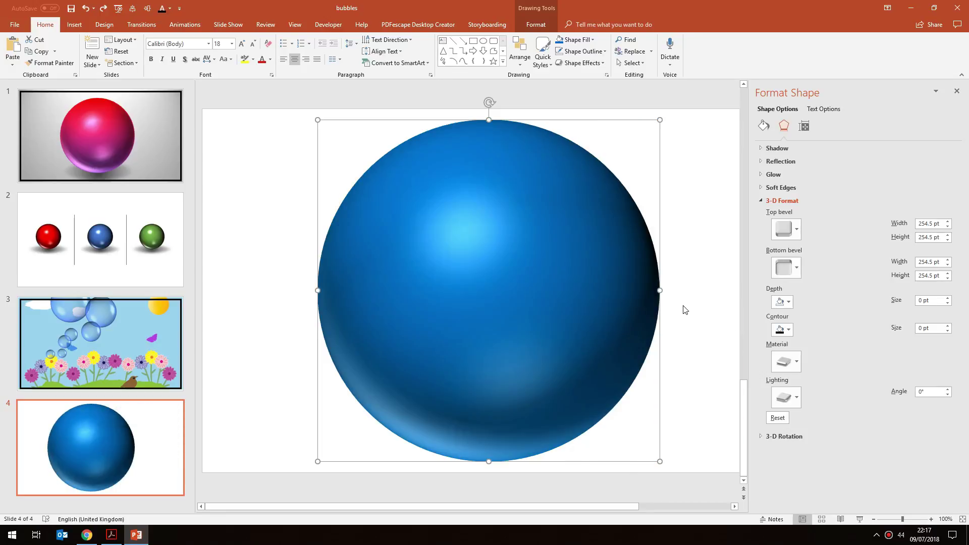
- Deselect the now-blue sphere by clicking an empty area of slide 4
click(706, 272)
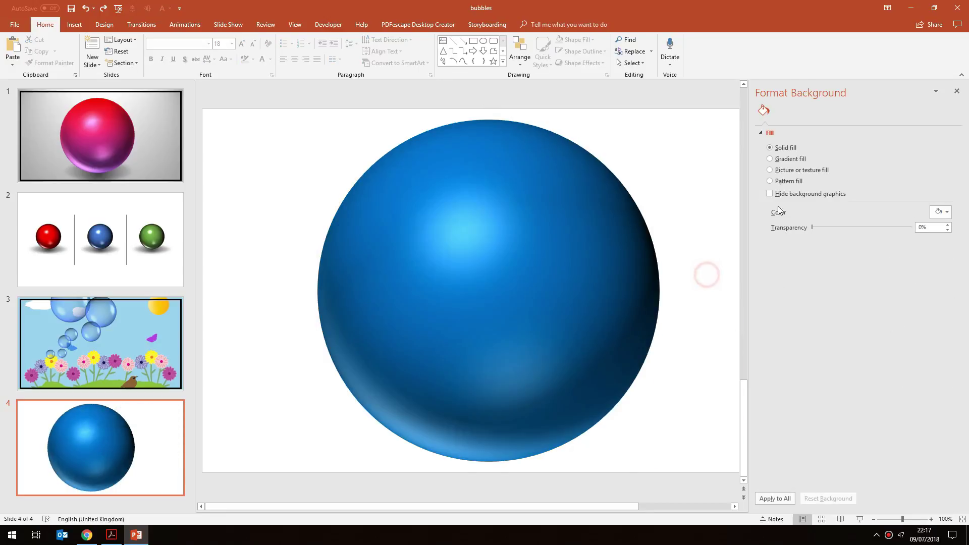
- Close the Format Shape pane and move the sphere toward the left of the slide
click(596, 254)
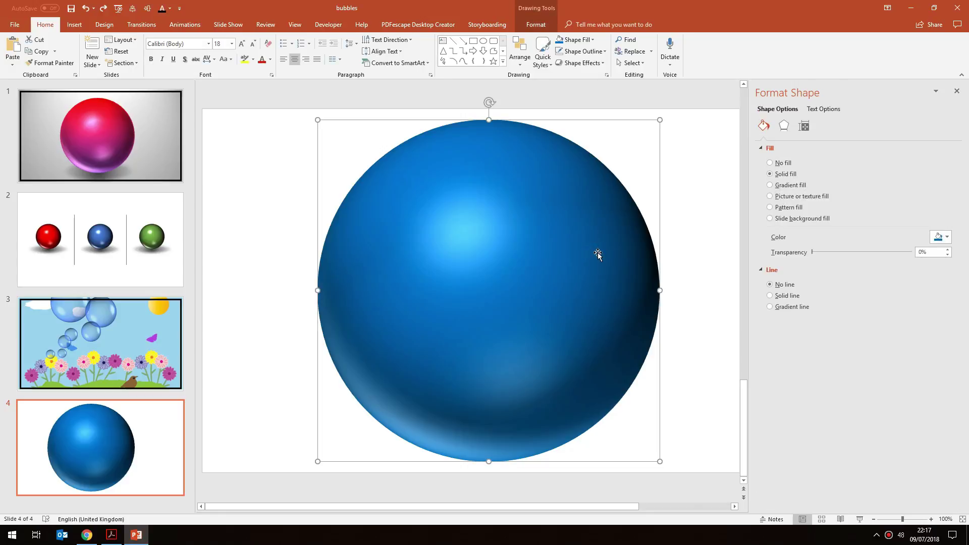
click(957, 90)
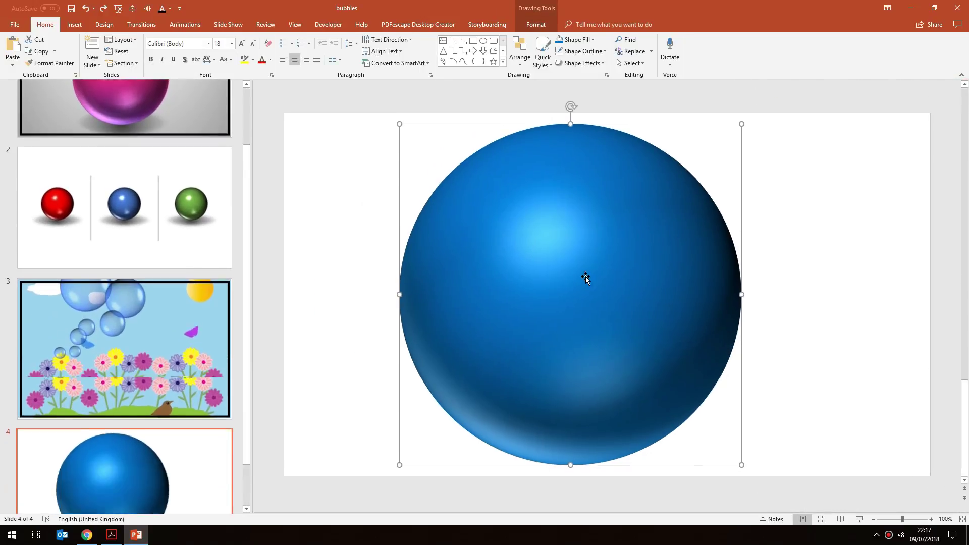
drag(563, 306, 422, 310)
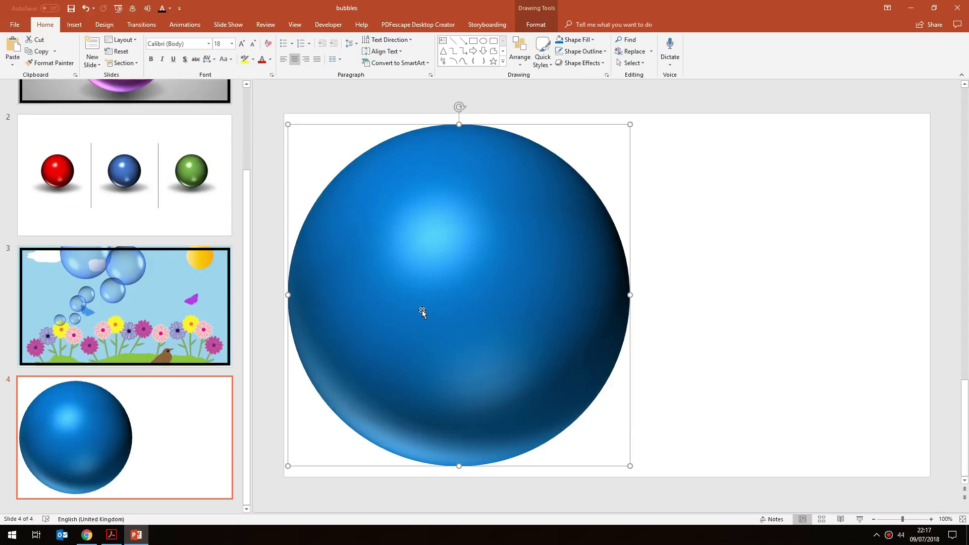
- Paste a copy of the blue sphere onto the slide using the Picture paste option
right_click(426, 302)
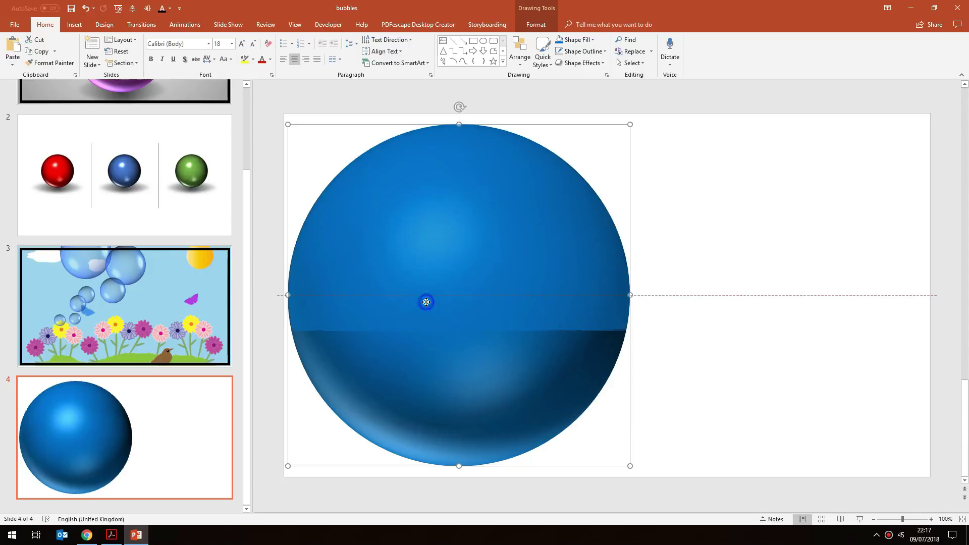
click(468, 249)
right_click(468, 249)
key(Escape)
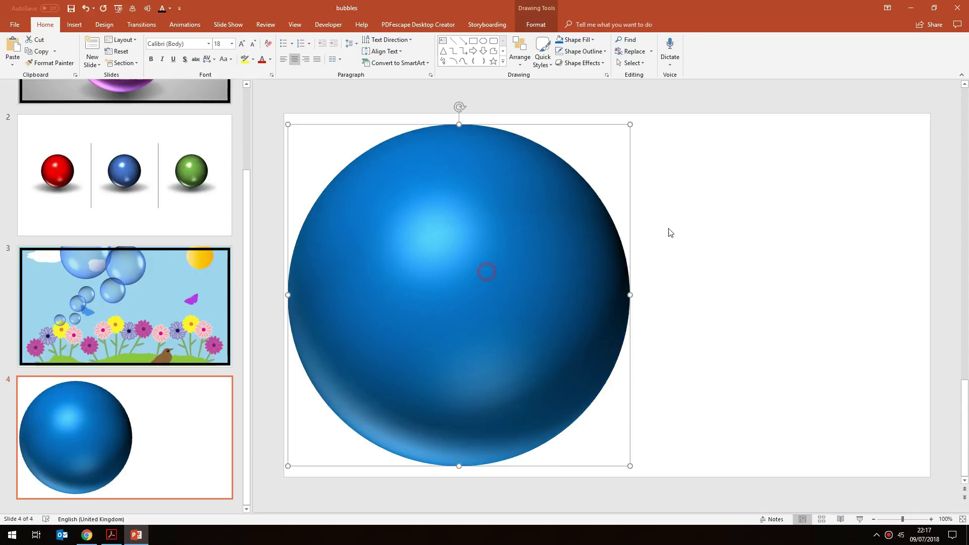
right_click(710, 221)
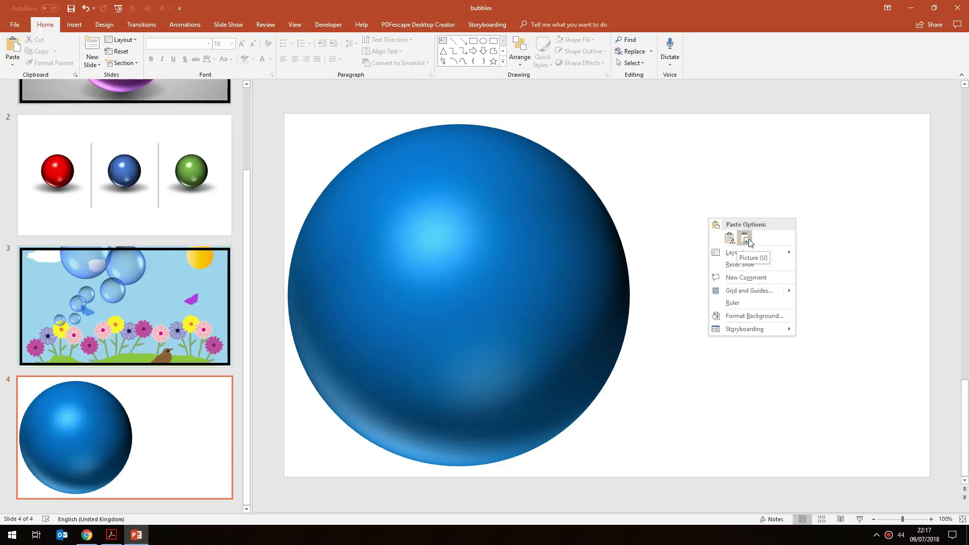
click(730, 240)
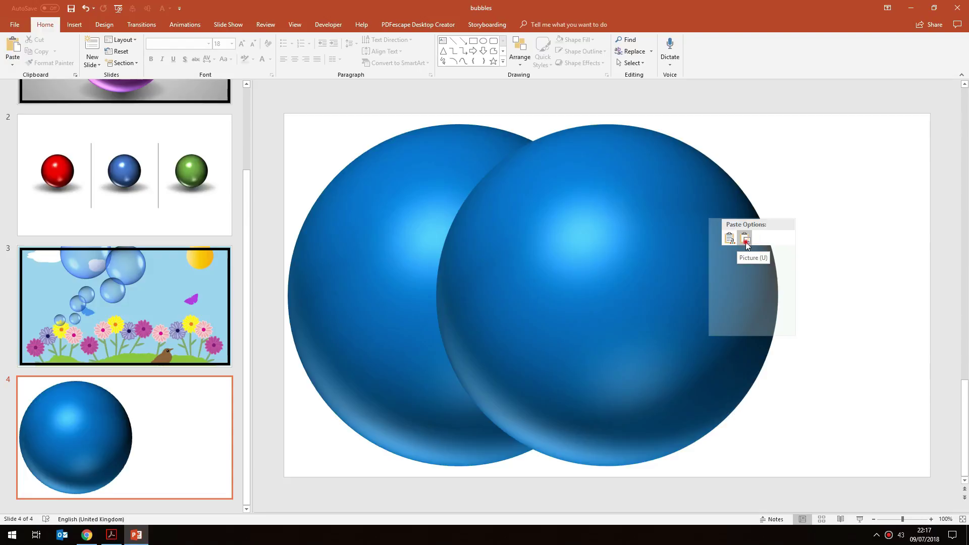
click(746, 240)
- Move the pasted sphere right, then select both spheres and shrink them together
drag(638, 244, 817, 249)
click(484, 248)
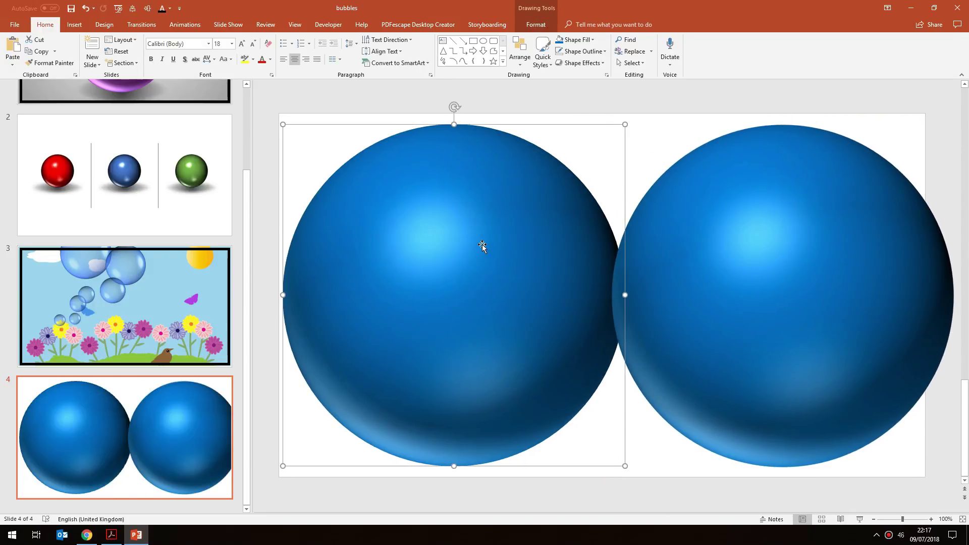
click(713, 265)
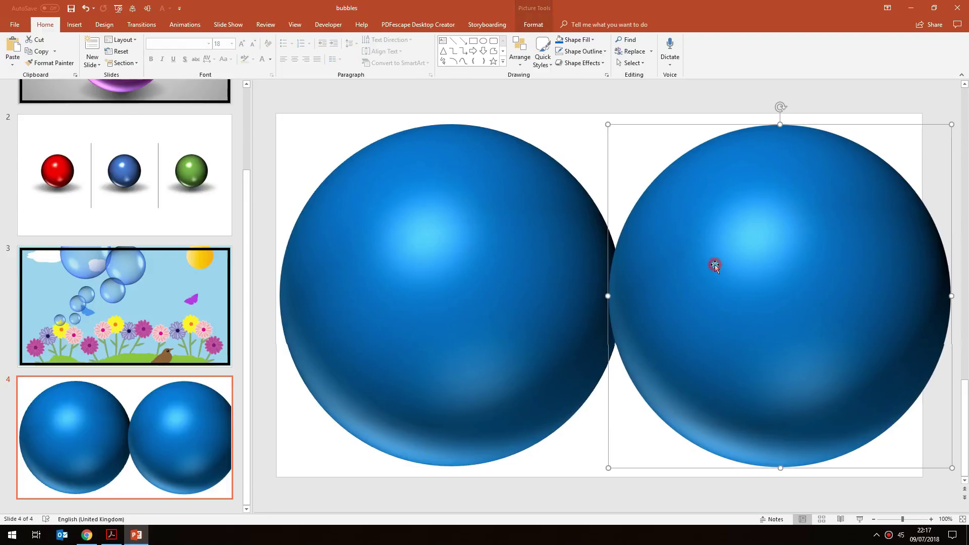
drag(730, 265, 747, 265)
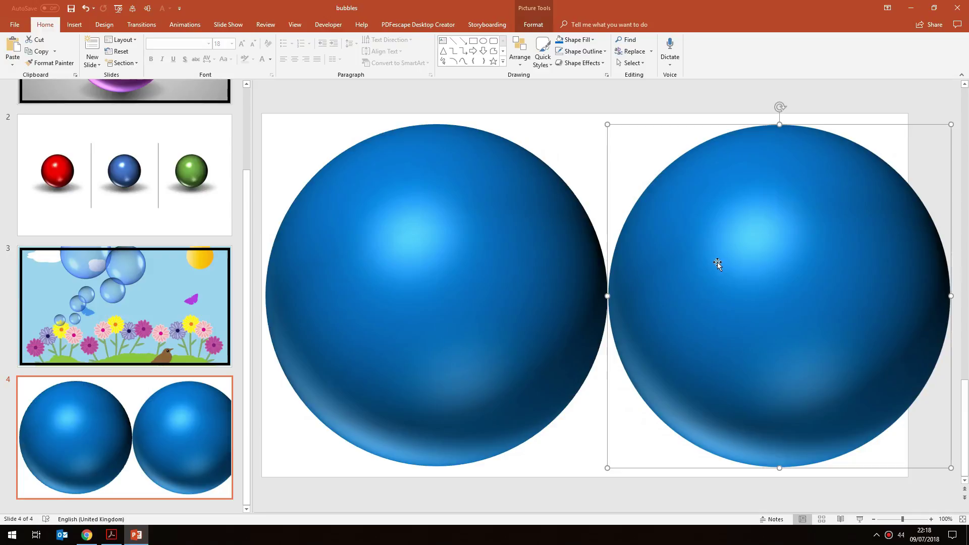
shift+click(515, 268)
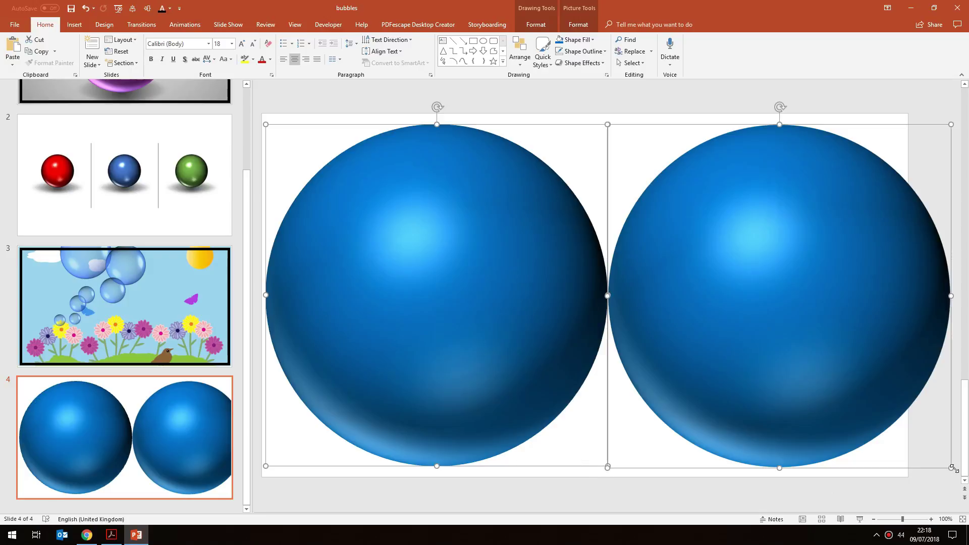
drag(953, 468, 720, 238)
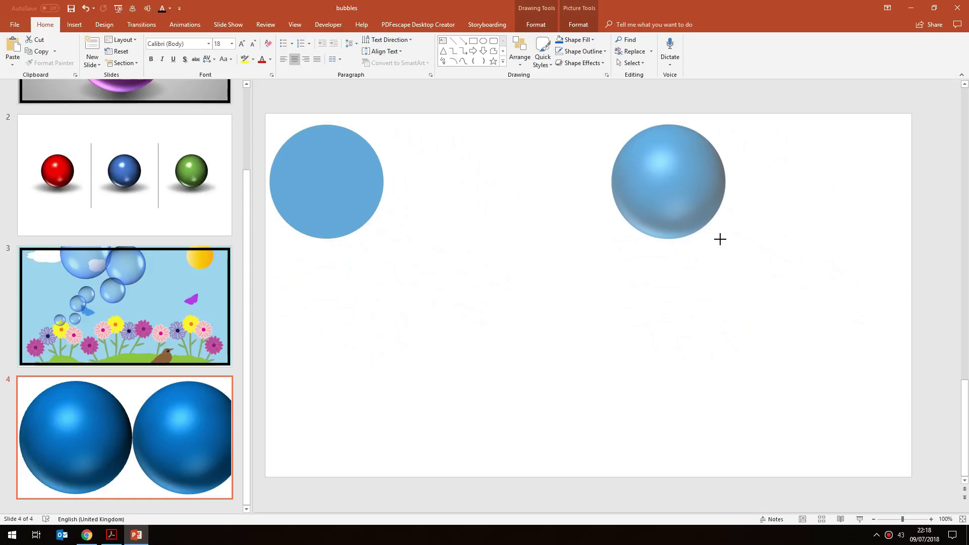
drag(721, 241, 722, 243)
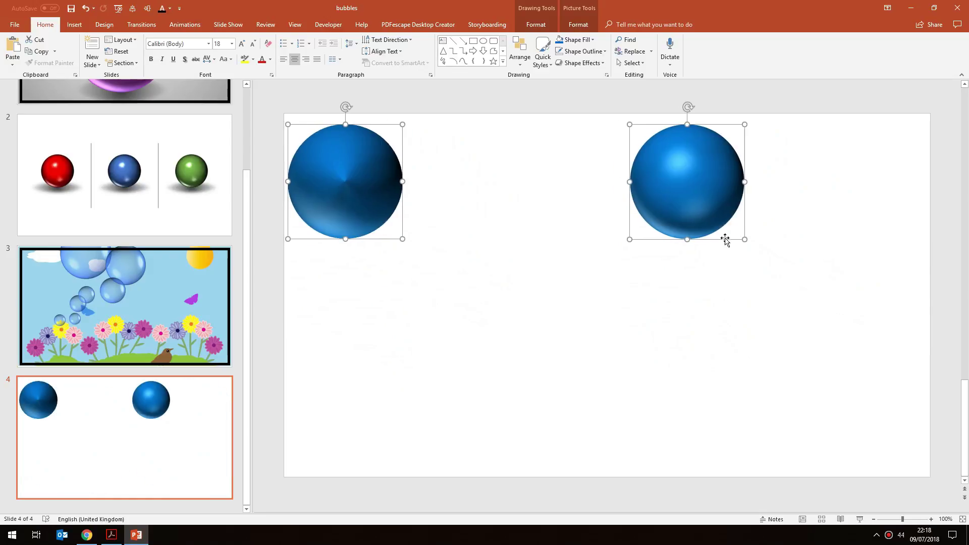
click(472, 182)
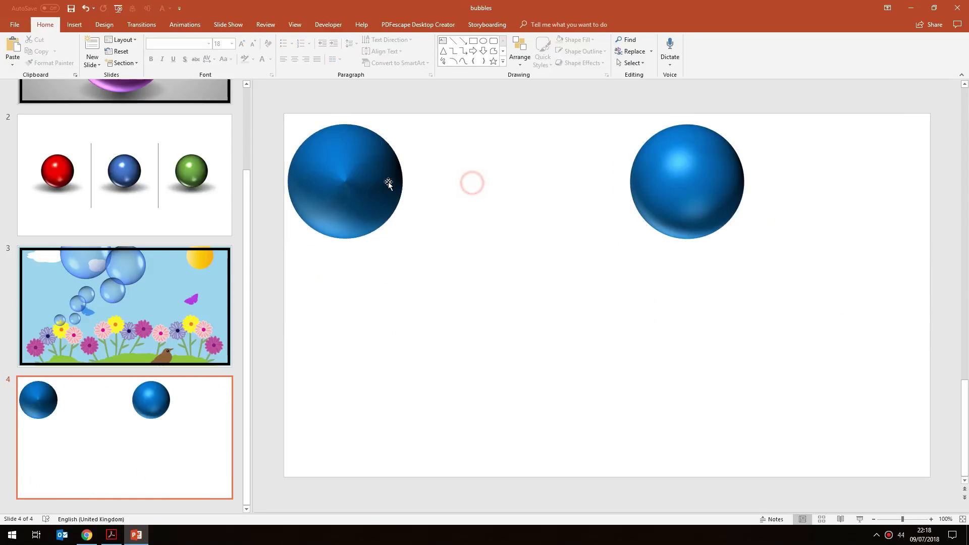
- Place the two spheres side by side, zoom in, and select each to compare them
drag(394, 183, 516, 231)
drag(681, 192, 619, 240)
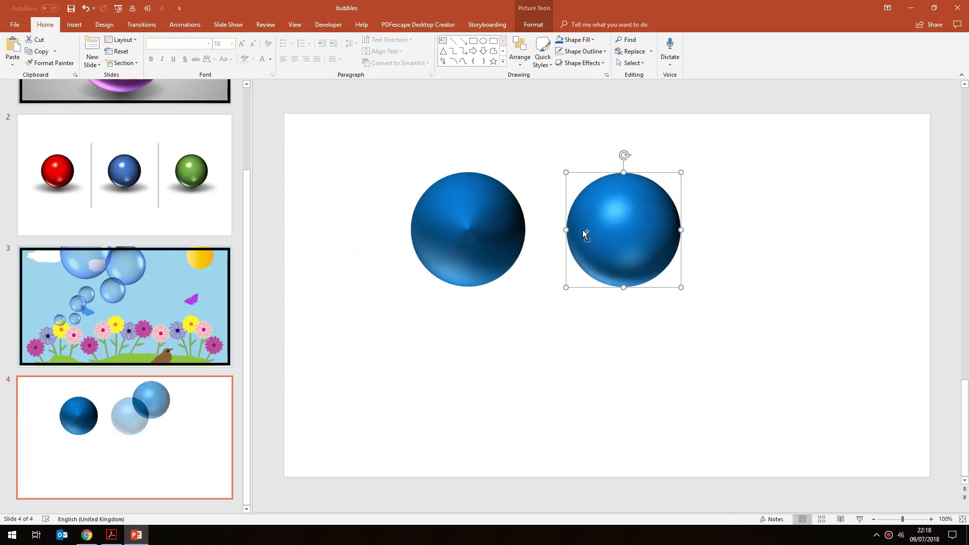
scroll(581, 229, up, 10)
drag(490, 504, 446, 508)
click(381, 264)
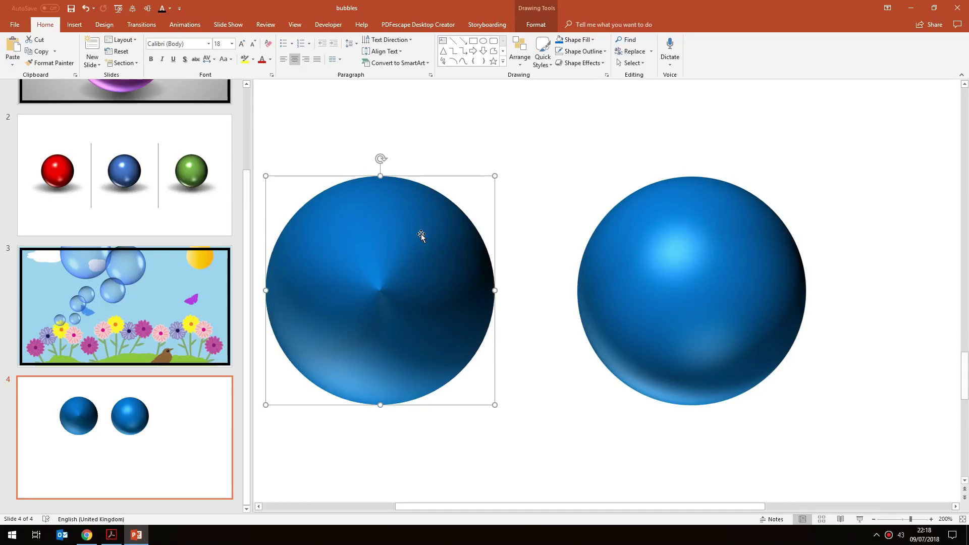
click(708, 324)
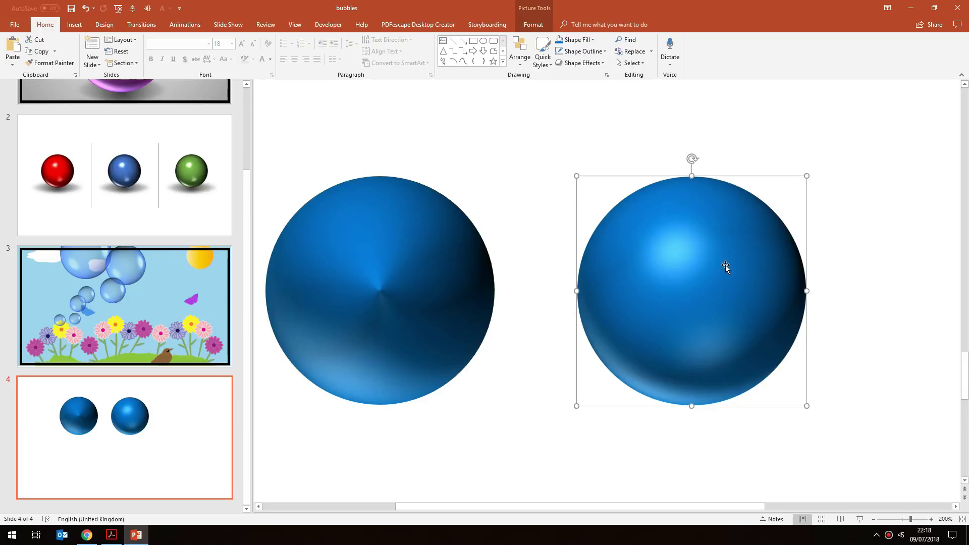
click(433, 278)
right_click(433, 279)
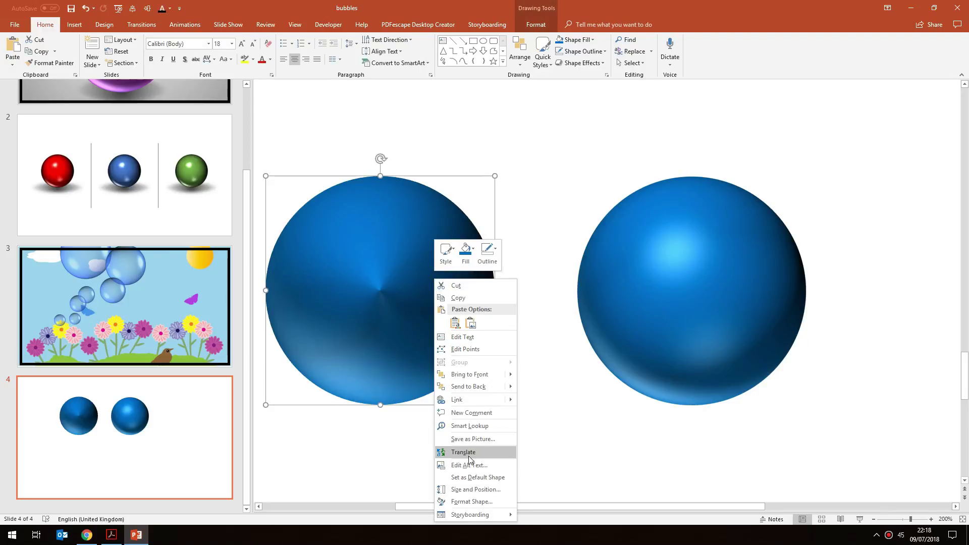
click(478, 501)
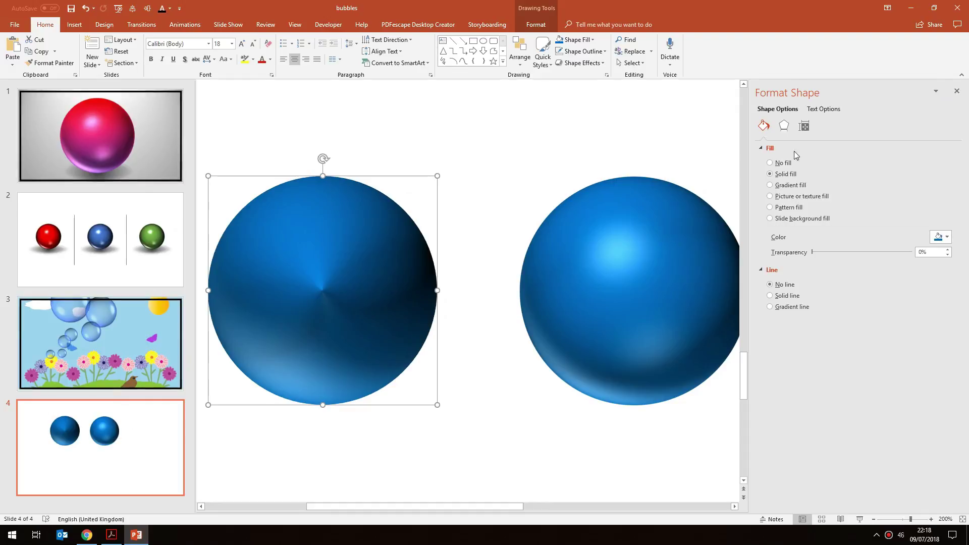
click(780, 127)
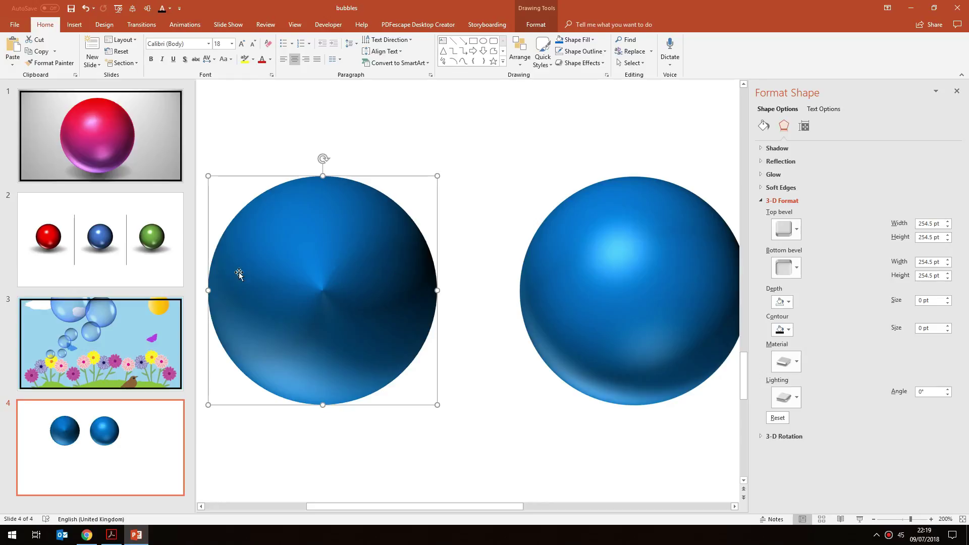
click(956, 91)
- Undo the sphere changes, delete the right-hand picture, and cut the remaining sphere shape
key(ctrl+z)
key(ctrl+z)
key(ctrl+z)
key(ctrl+z)
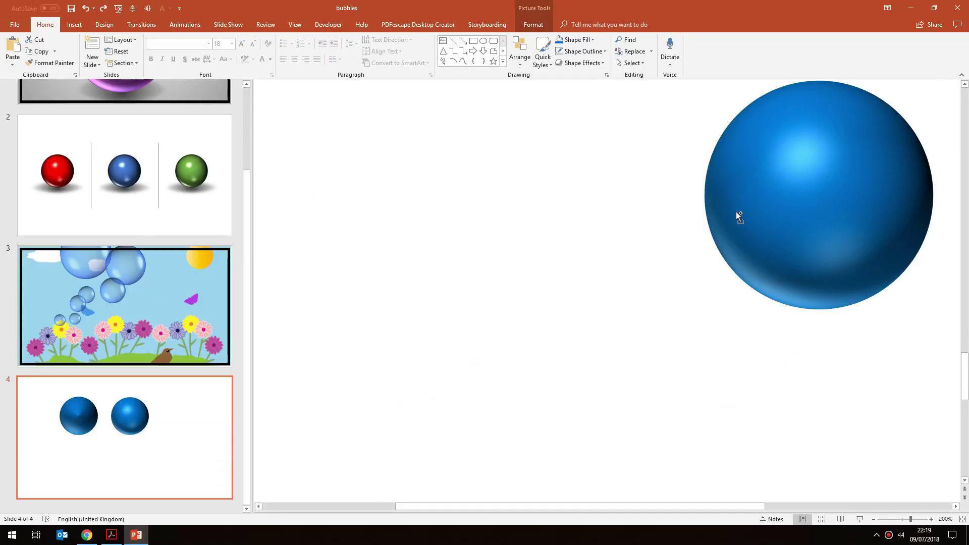
scroll(734, 225, down, 10)
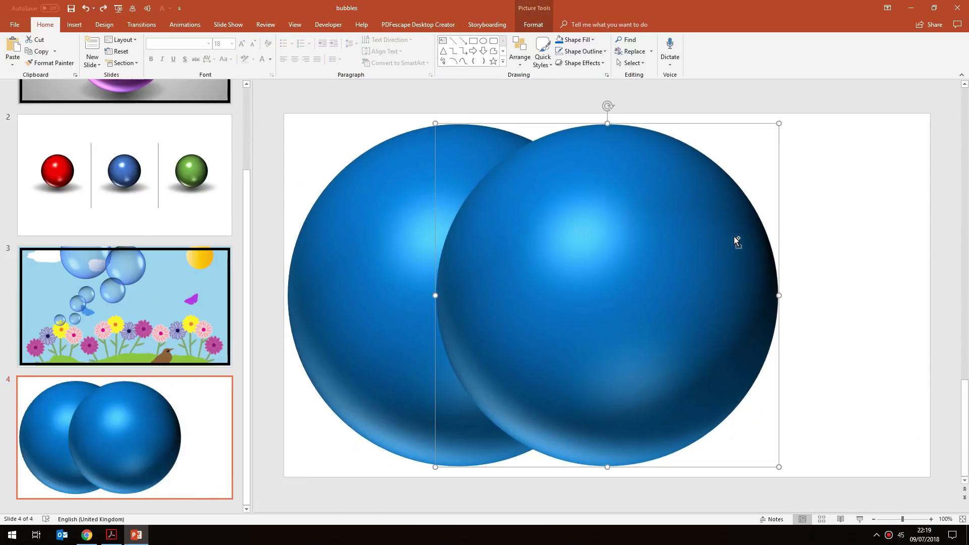
key(Delete)
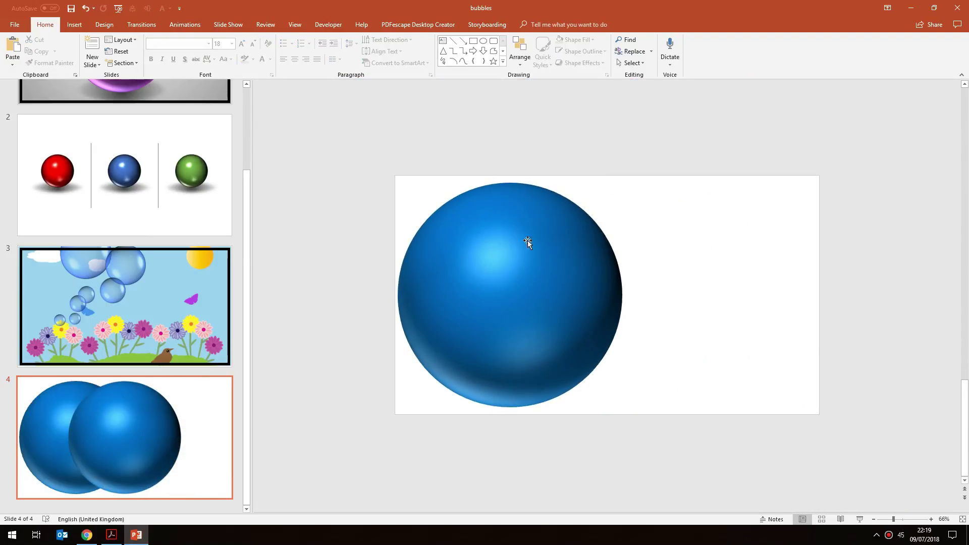
click(498, 281)
drag(498, 281, 557, 281)
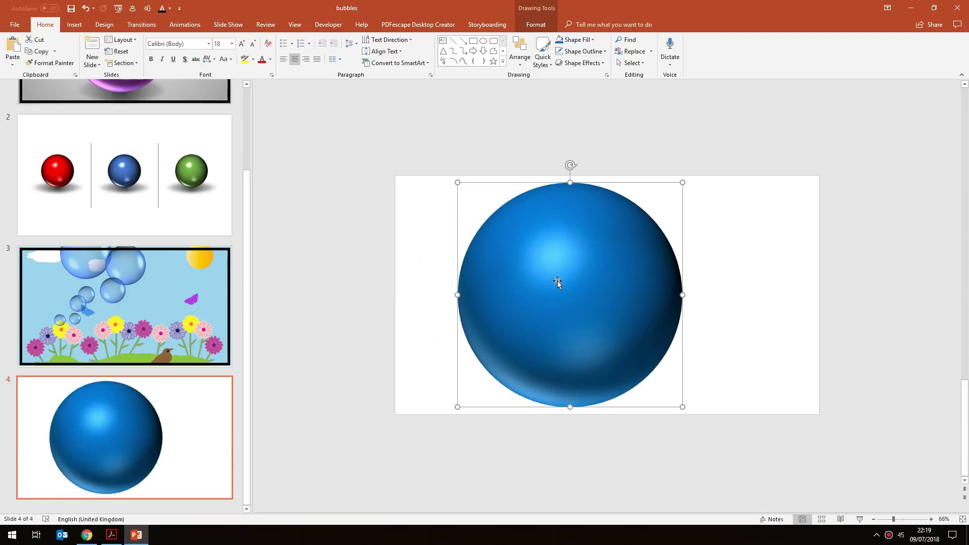
key(Delete)
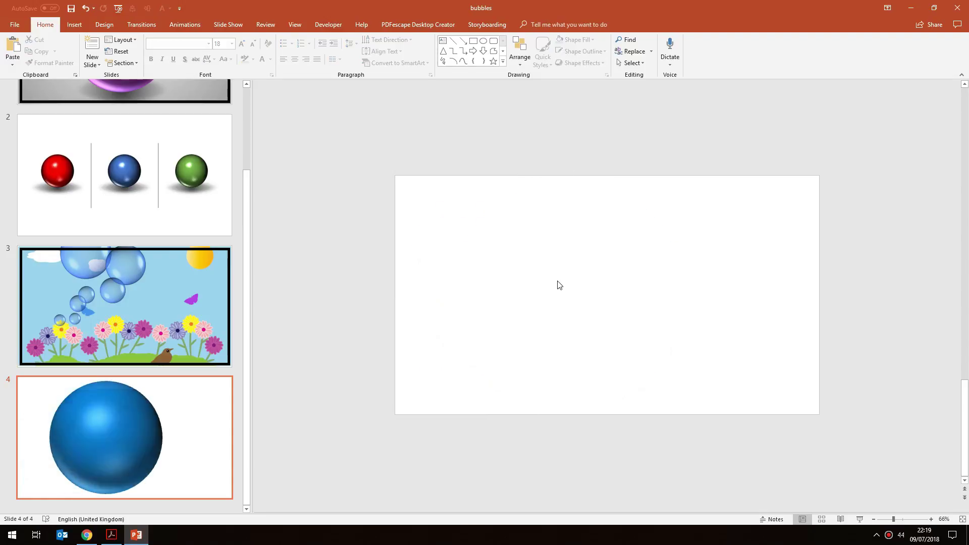
- Paste the sphere back as a picture, move it left, and shrink it to a small ball
right_click(538, 245)
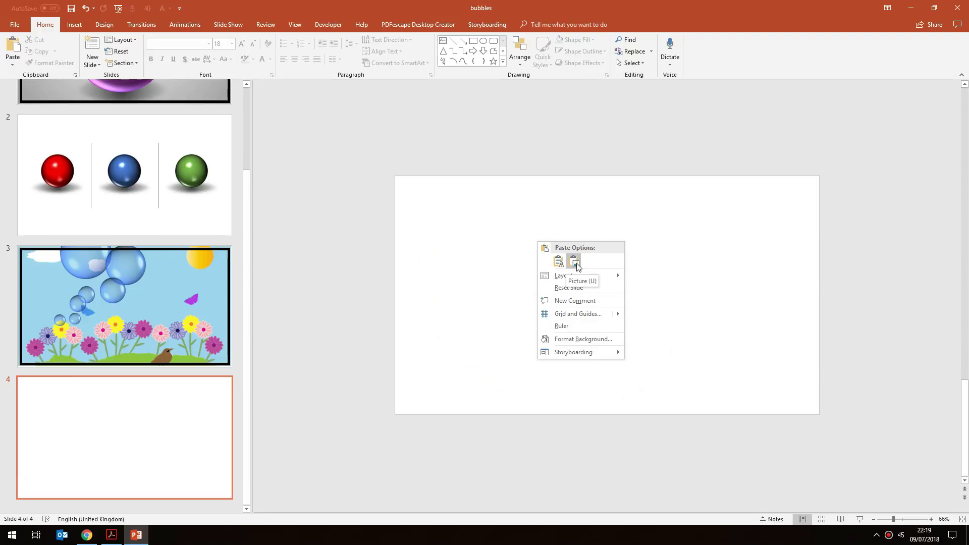
click(575, 261)
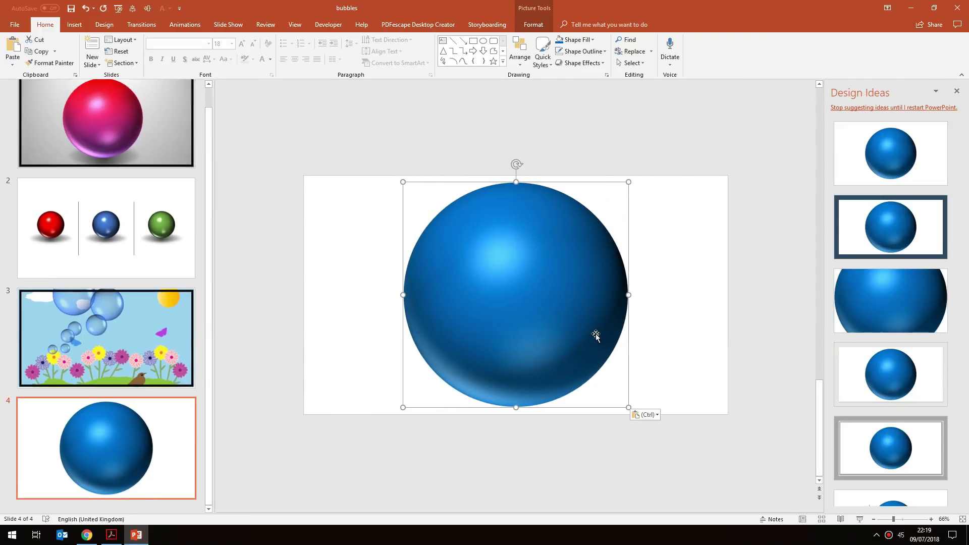
click(959, 90)
drag(549, 318, 465, 314)
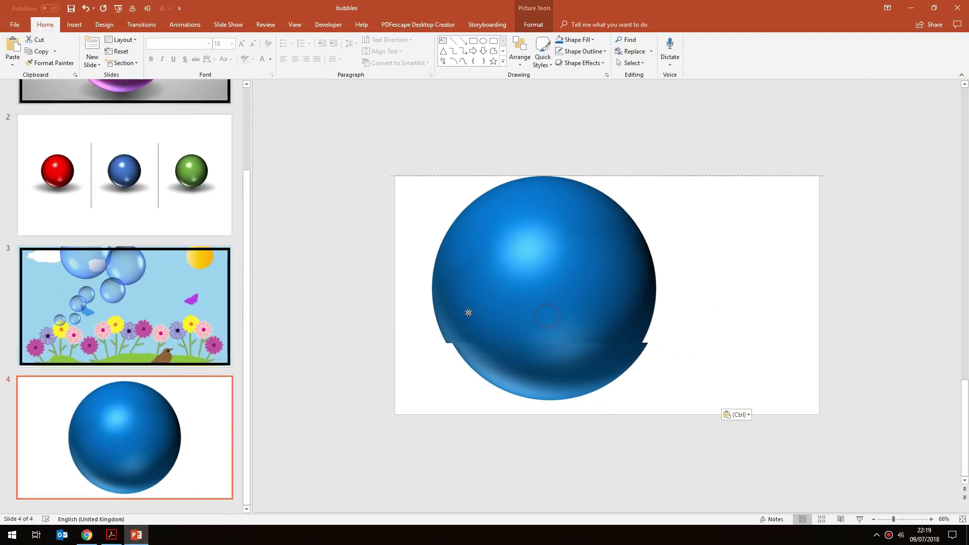
drag(631, 401, 513, 232)
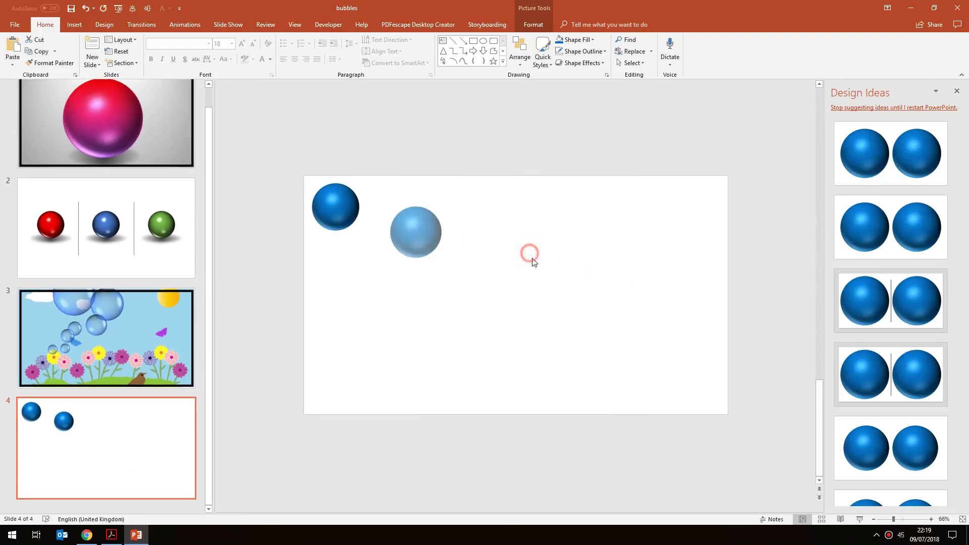
- Blow the sphere copy up to overflow slide 4, fine-tune its size and position, then show slide 1
drag(446, 258, 769, 502)
scroll(631, 406, down, 6)
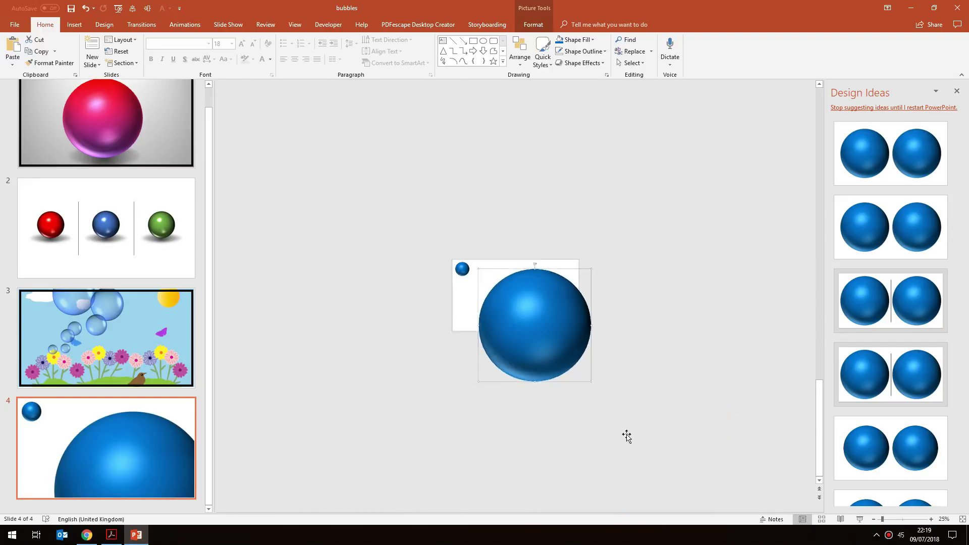
drag(553, 342, 695, 482)
drag(621, 391, 603, 356)
scroll(634, 357, up, 5)
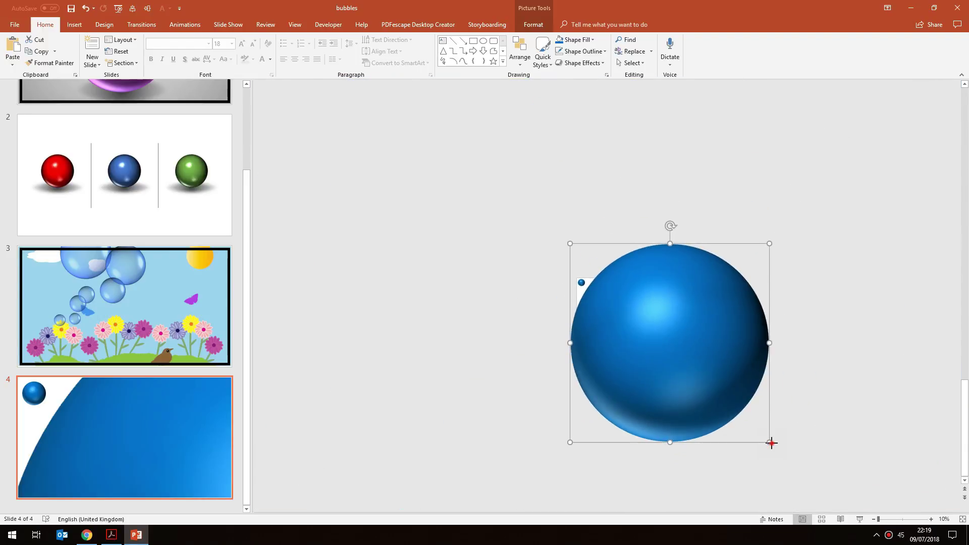
drag(771, 444, 655, 331)
drag(618, 291, 640, 316)
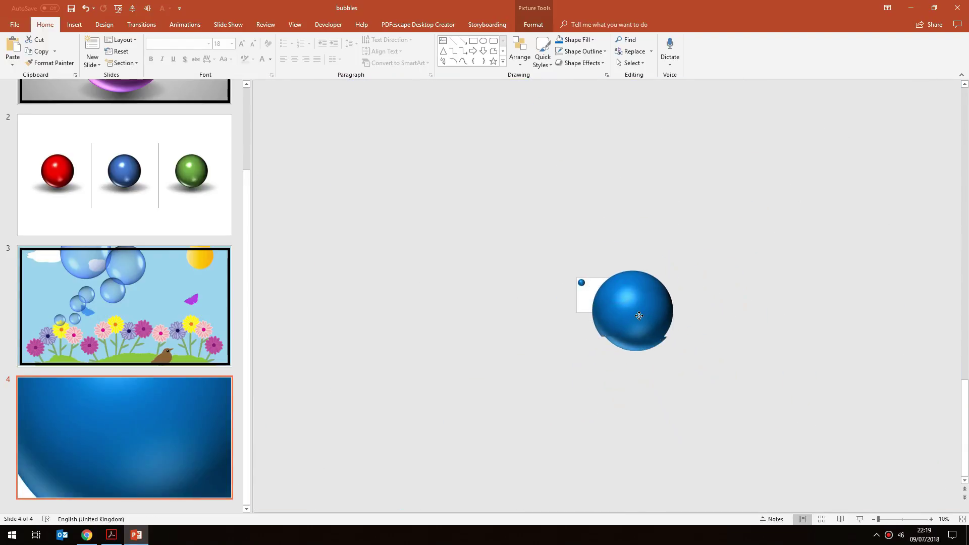
scroll(671, 314, up, 5)
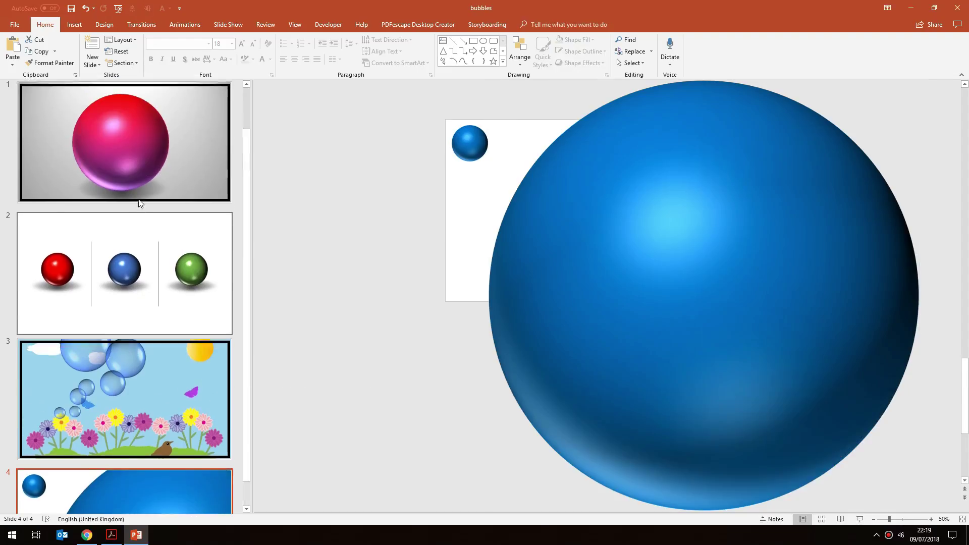
click(140, 149)
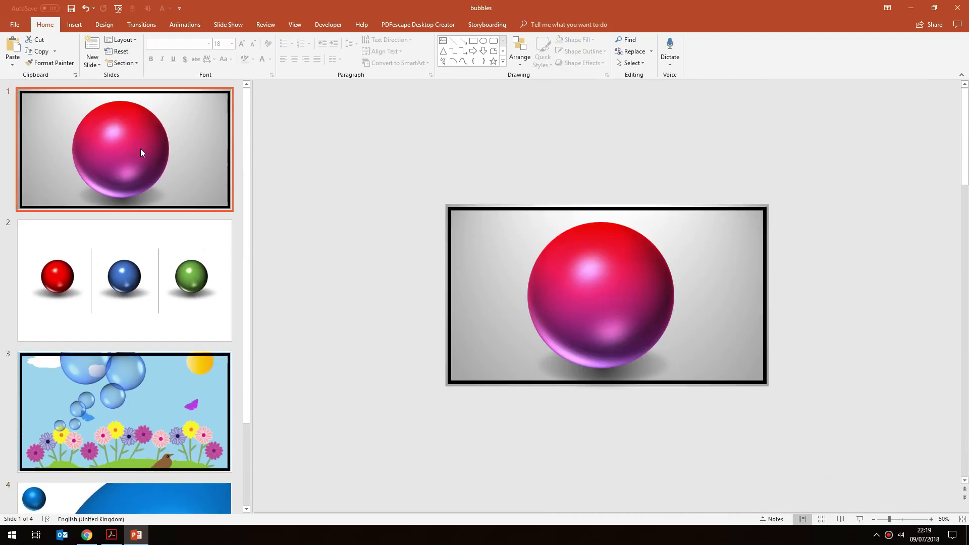
- View slide 2's three spheres and slide 3's bubbles scene, then return to slide 1
click(128, 281)
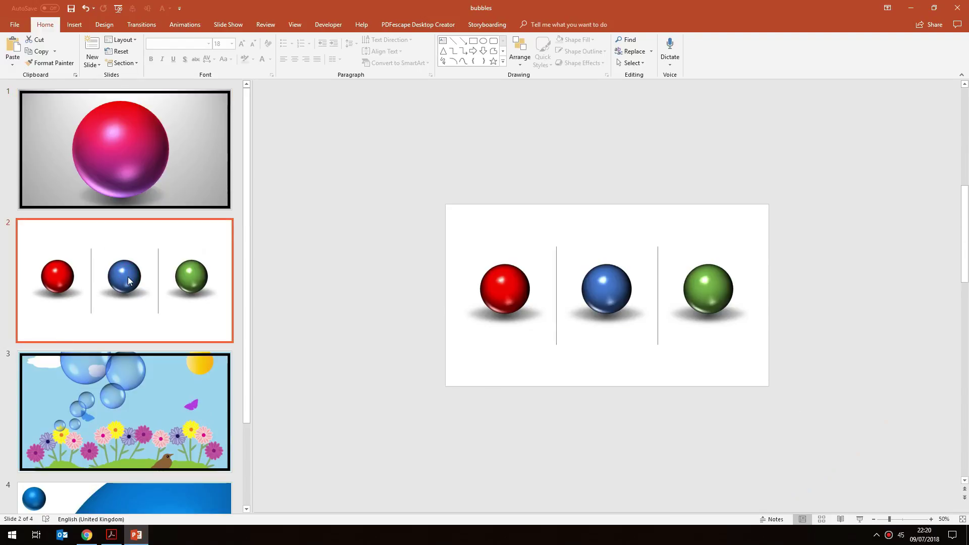
click(129, 389)
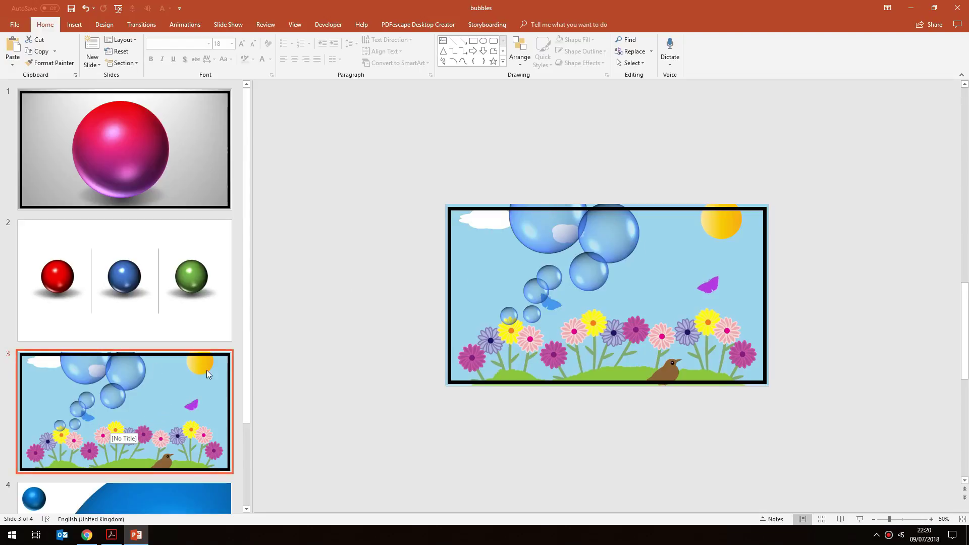
scroll(212, 382, down, 3)
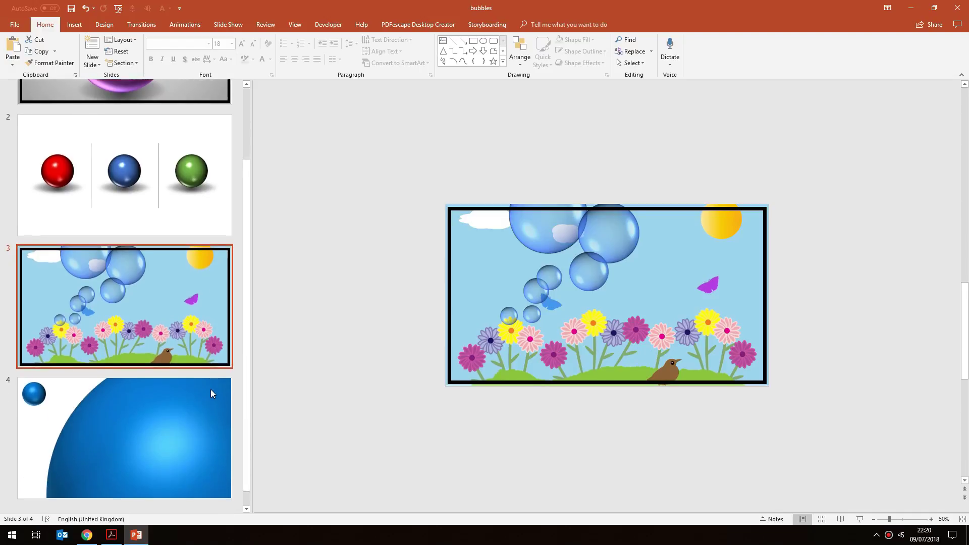
scroll(204, 347, up, 3)
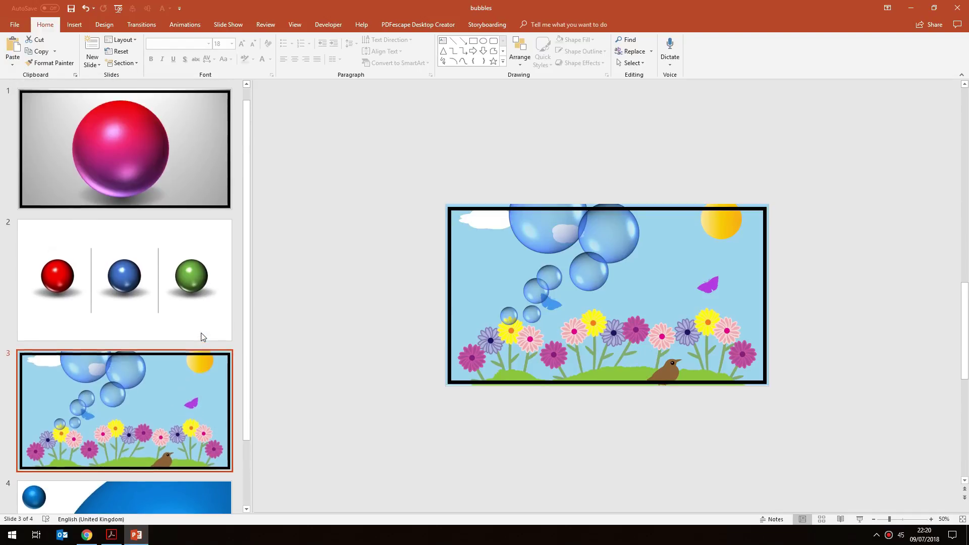
click(206, 190)
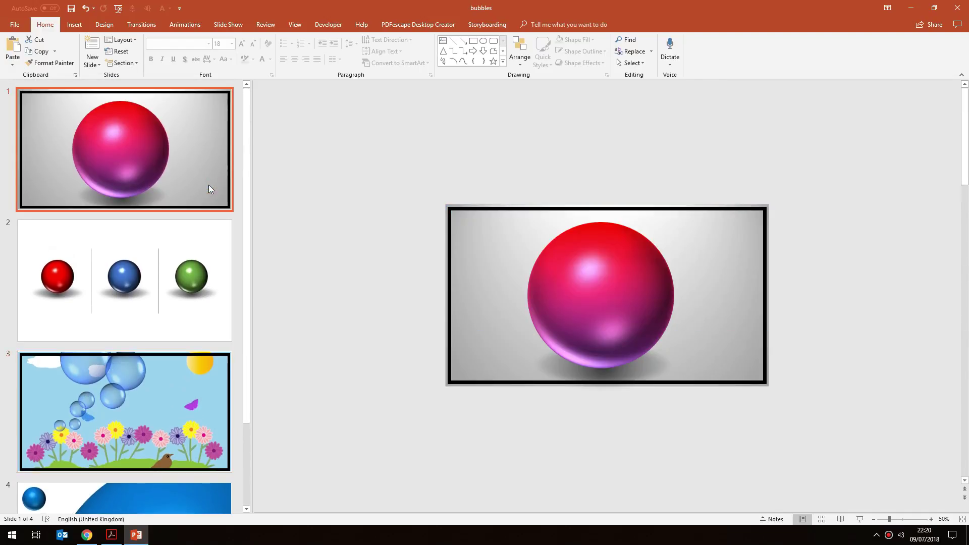